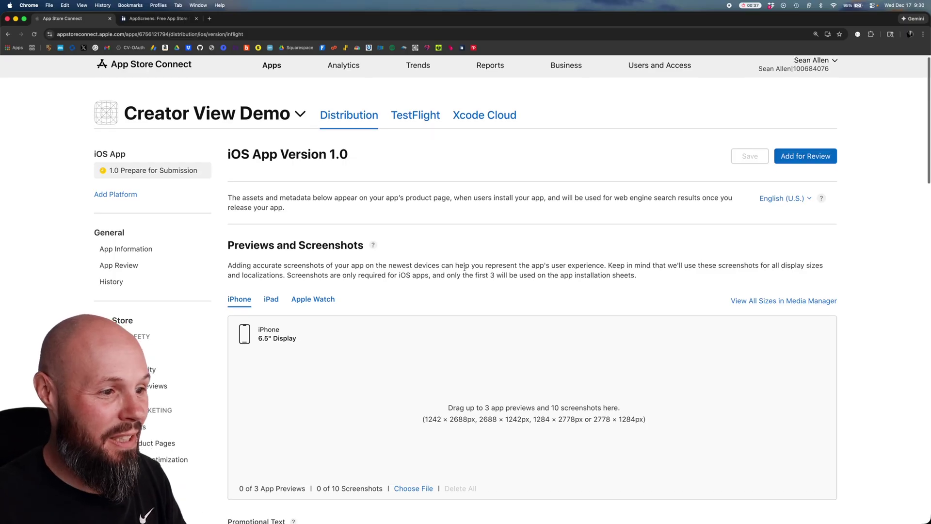
Switch the demo project's screenshot language to German (de) from the flag list
{"action": "scroll", "coordinate": [464, 268], "scroll_direction": "down", "scroll_amount": 3}
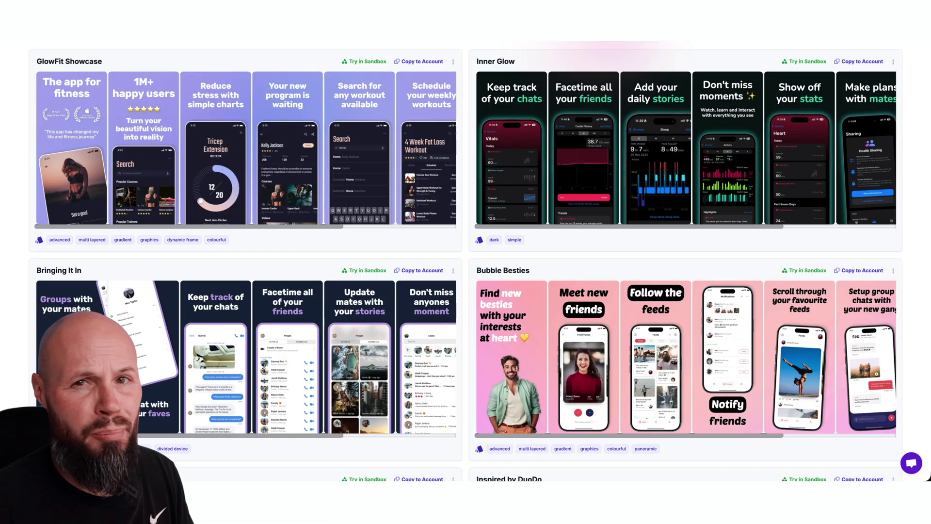
{"action": "scroll", "coordinate": [466, 262], "scroll_direction": "down", "scroll_amount": 5}
{"action": "scroll", "coordinate": [466, 262], "scroll_direction": "down", "scroll_amount": 8}
{"action": "scroll", "coordinate": [465, 262], "scroll_direction": "down", "scroll_amount": 5}
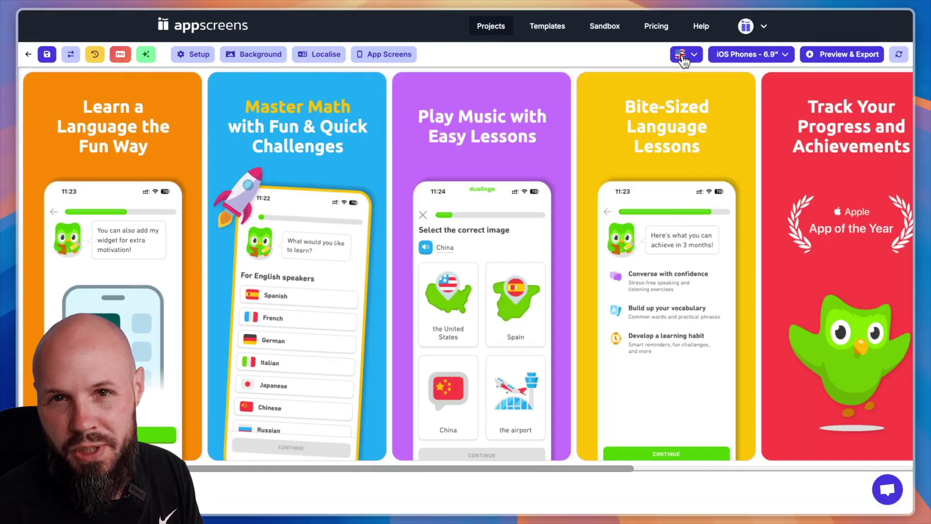
{"action": "left_click", "coordinate": [727, 72]}
{"action": "left_click", "coordinate": [507, 197]}
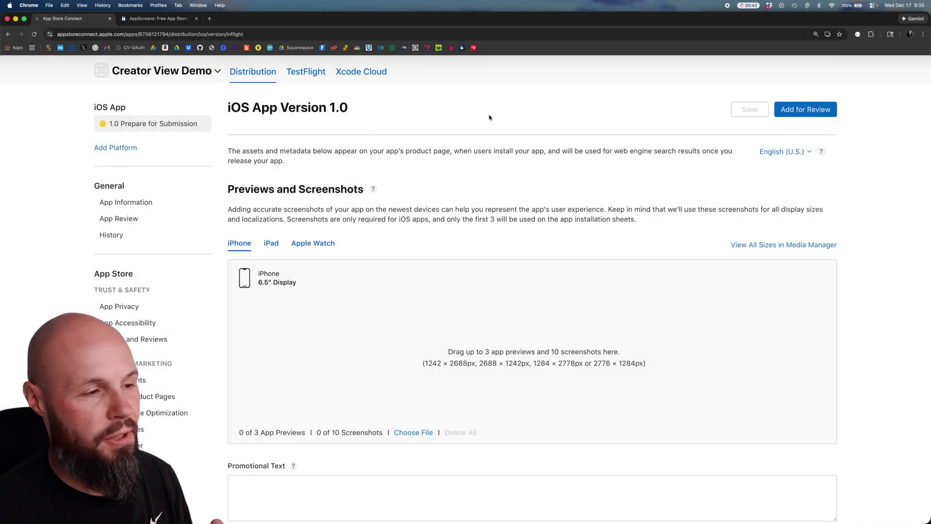
Open the Media Manager showing all iPhone display sizes
{"action": "scroll", "coordinate": [425, 211], "scroll_direction": "down", "scroll_amount": 3}
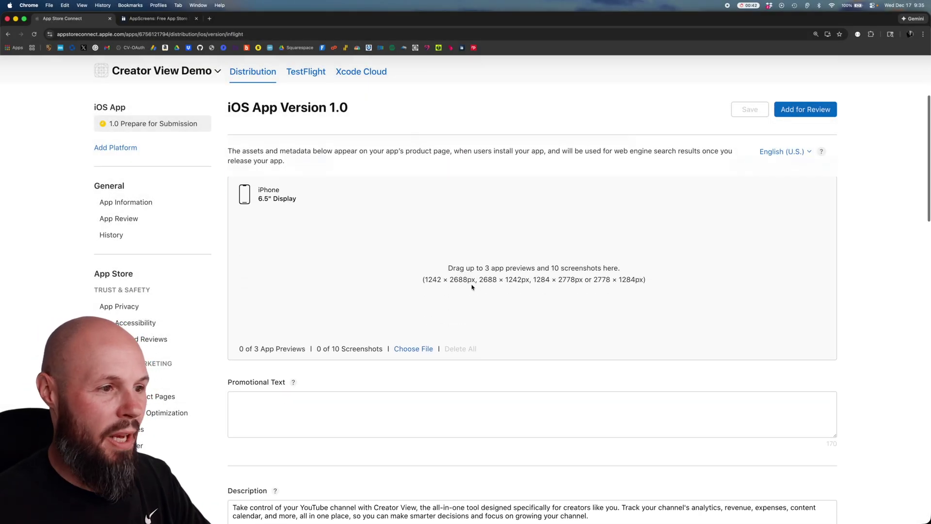
{"action": "scroll", "coordinate": [473, 286], "scroll_direction": "up", "scroll_amount": 3}
{"action": "scroll", "coordinate": [355, 256], "scroll_direction": "down", "scroll_amount": 2}
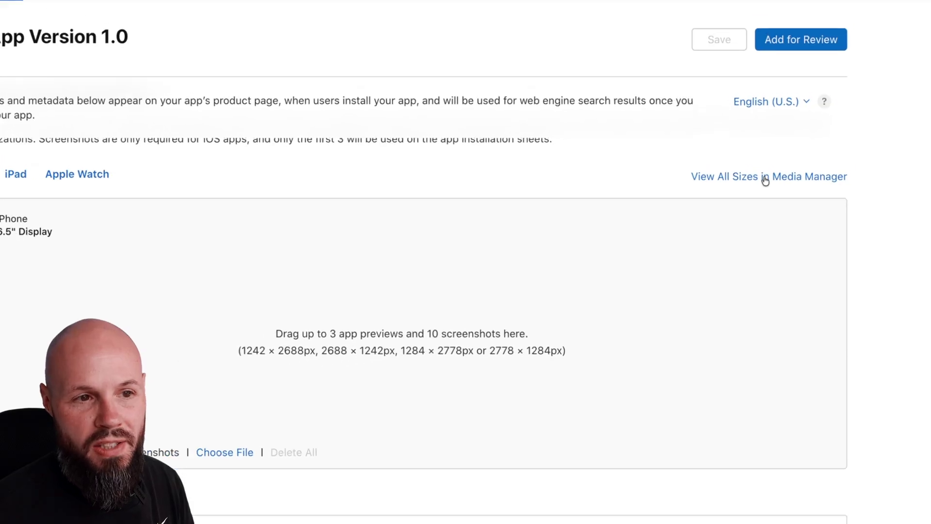
{"action": "left_click", "coordinate": [757, 165]}
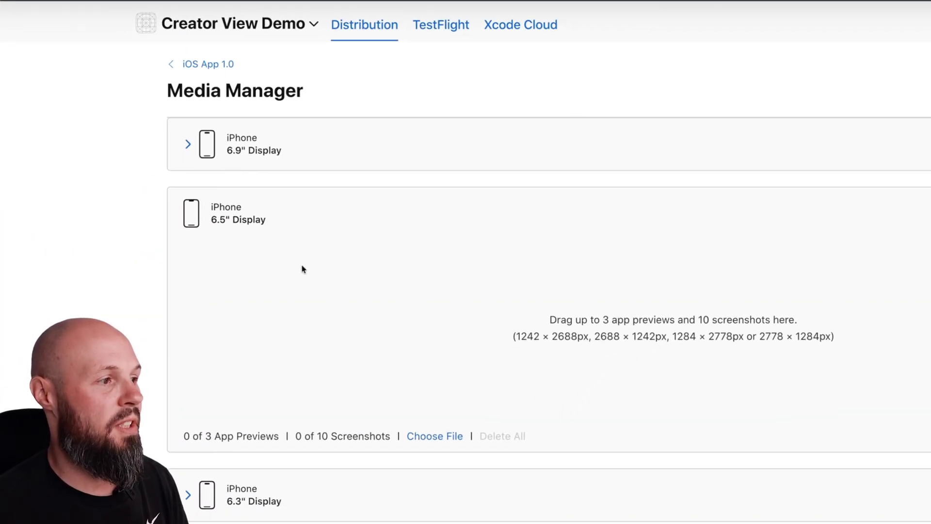
Expand the iPhone 6.9" Display screenshot slot
{"action": "scroll", "coordinate": [306, 272], "scroll_direction": "down", "scroll_amount": 6}
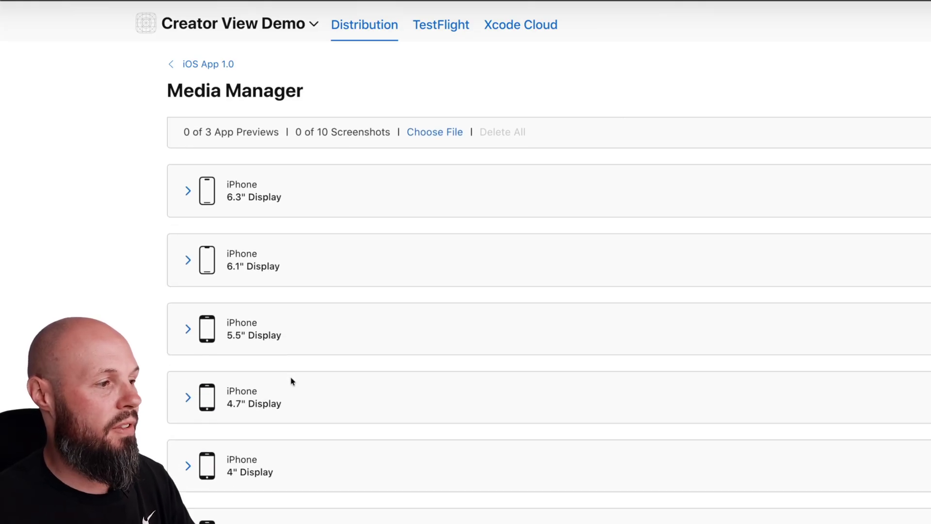
{"action": "scroll", "coordinate": [294, 383], "scroll_direction": "down", "scroll_amount": 1}
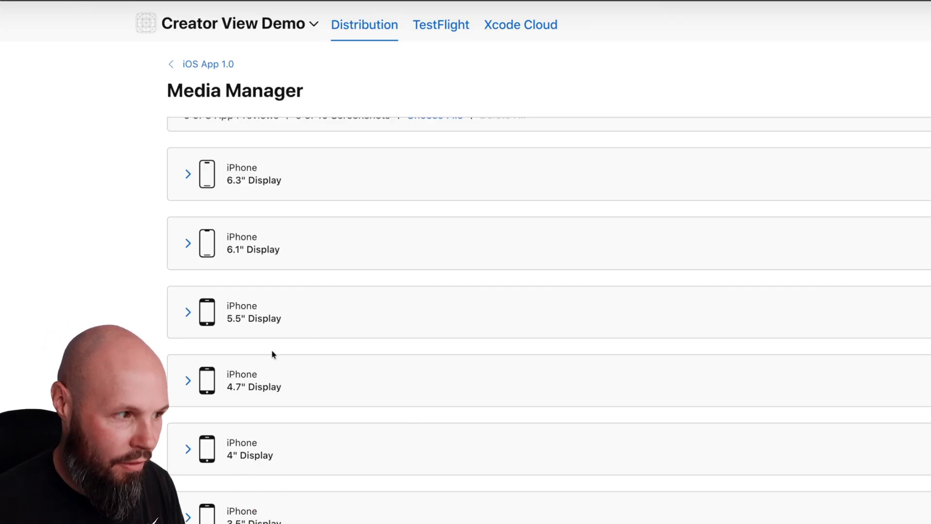
{"action": "scroll", "coordinate": [333, 358], "scroll_direction": "up", "scroll_amount": 4}
{"action": "scroll", "coordinate": [343, 369], "scroll_direction": "up", "scroll_amount": 5}
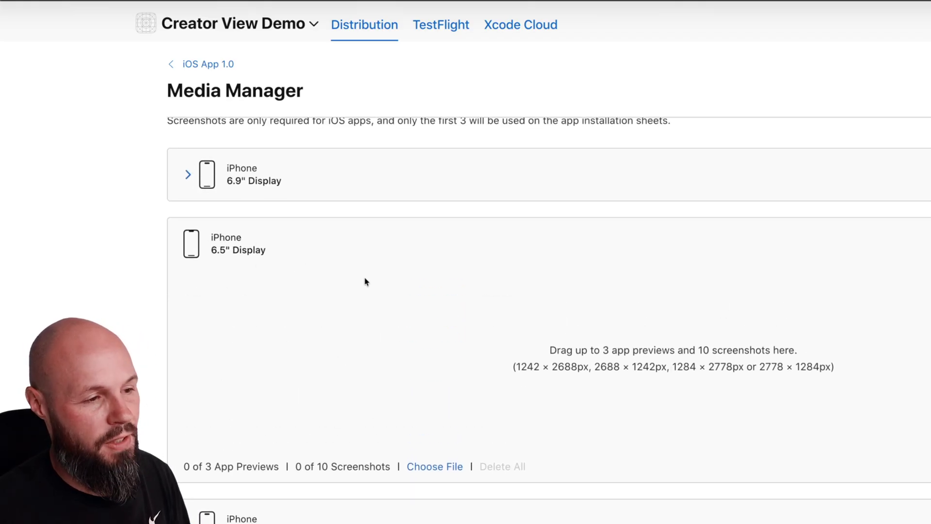
{"action": "left_click", "coordinate": [187, 178]}
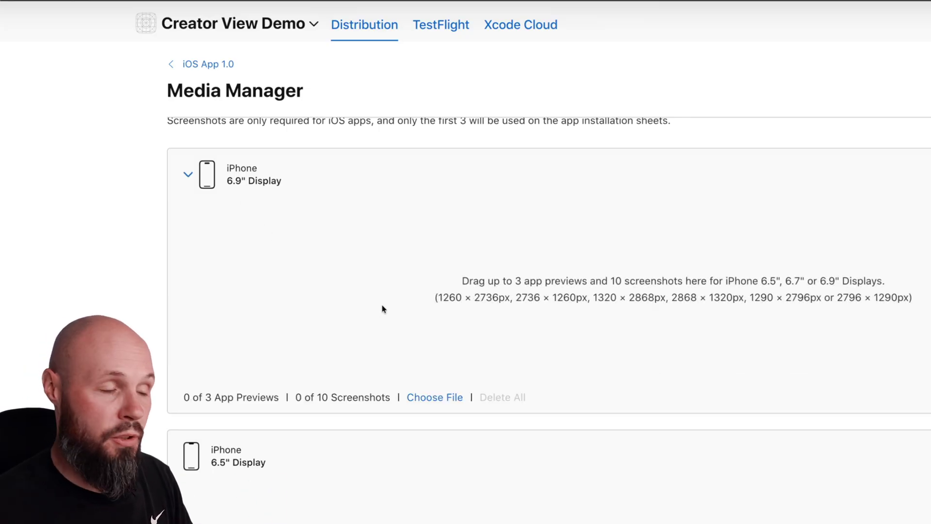
Review the accepted 6.9" screenshot dimensions, such as 1320 × 2868px
{"action": "scroll", "coordinate": [382, 309], "scroll_direction": "down", "scroll_amount": 10}
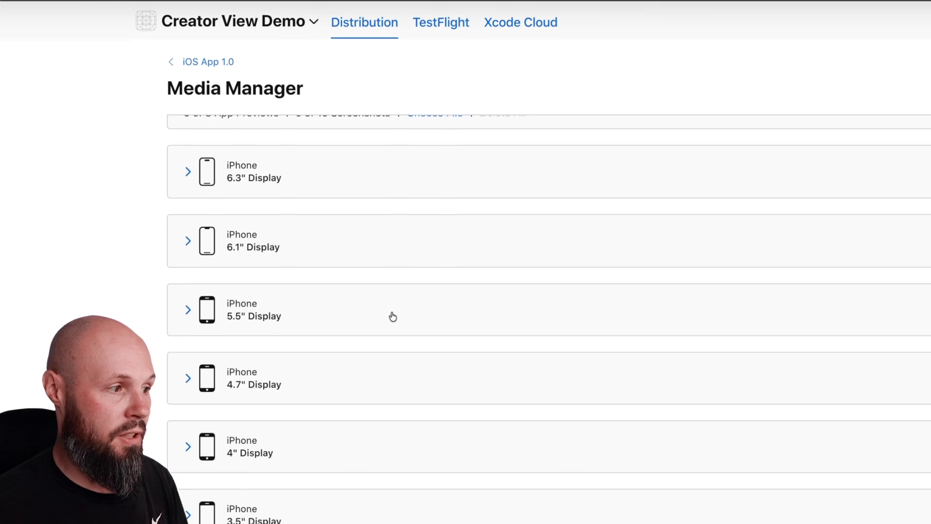
{"action": "scroll", "coordinate": [393, 316], "scroll_direction": "up", "scroll_amount": 1}
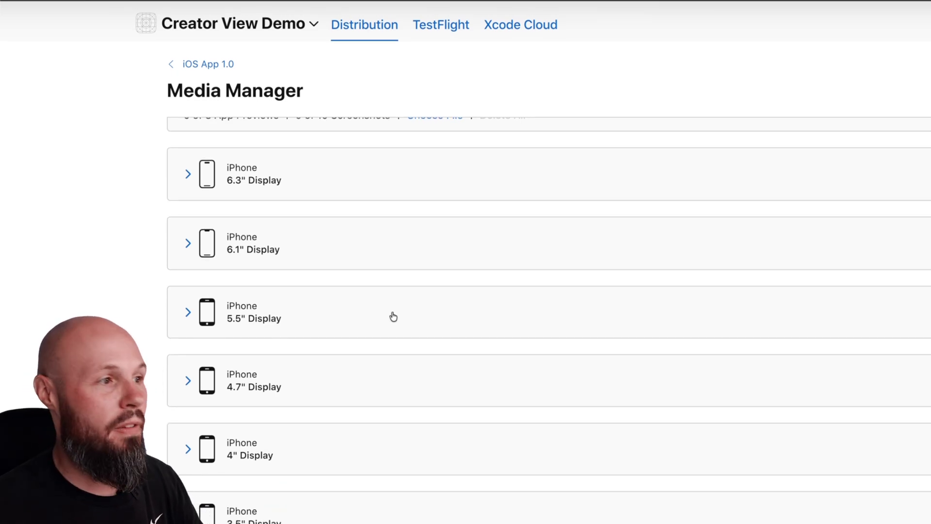
{"action": "scroll", "coordinate": [395, 317], "scroll_direction": "up", "scroll_amount": 5}
{"action": "scroll", "coordinate": [414, 321], "scroll_direction": "up", "scroll_amount": 5}
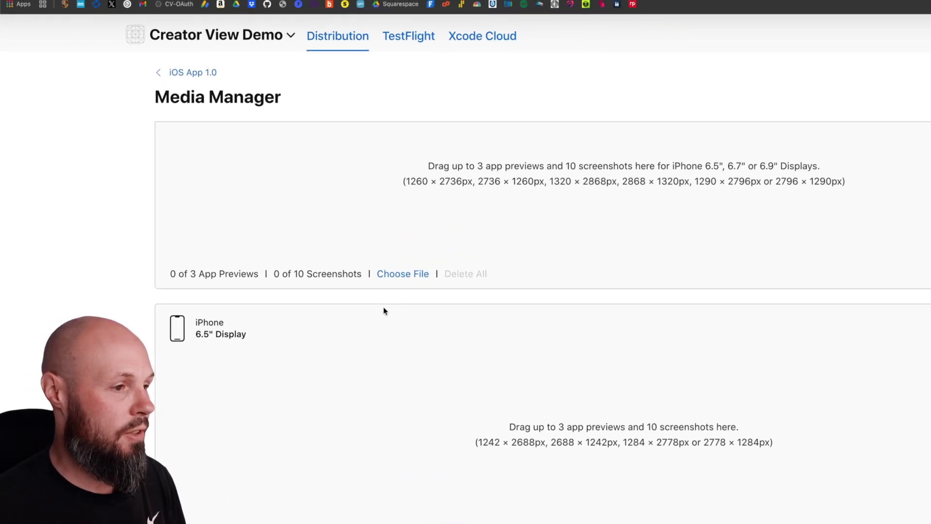
{"action": "left_click_drag", "start_coordinate": [434, 306], "coordinate": [499, 305]}
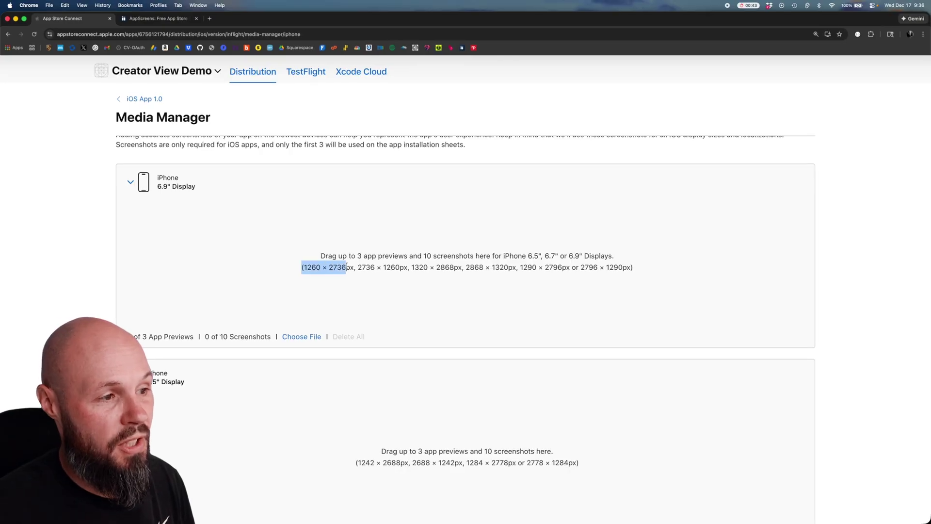
{"action": "left_click_drag", "start_coordinate": [346, 266], "coordinate": [638, 266]}
{"action": "left_click", "coordinate": [638, 266]}
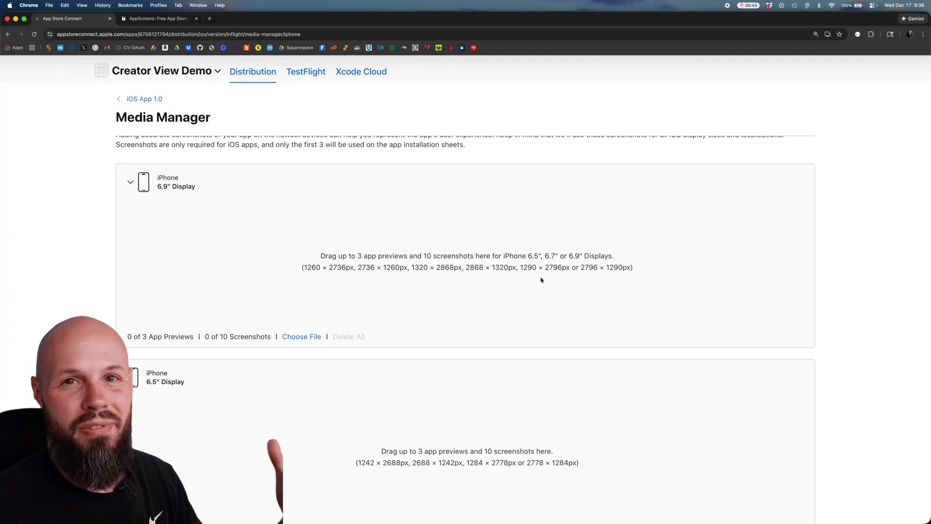
{"action": "left_click_drag", "start_coordinate": [301, 267], "coordinate": [634, 267]}
{"action": "left_click", "coordinate": [641, 269]}
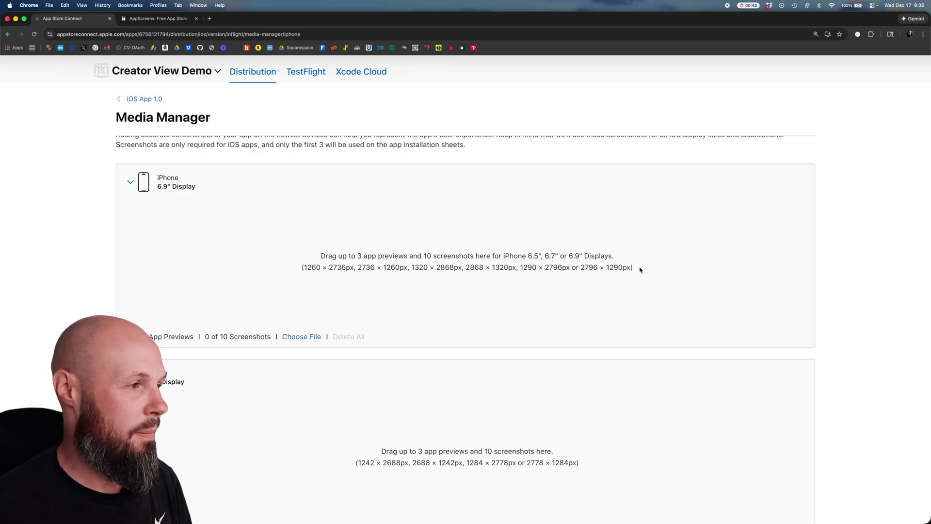
{"action": "scroll", "coordinate": [639, 270], "scroll_direction": "up", "scroll_amount": 4}
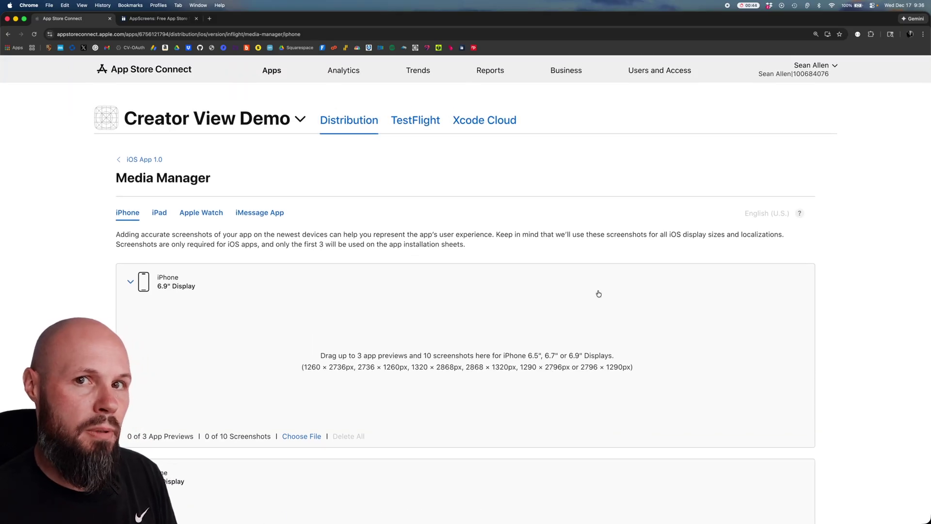
Look over the iPad screenshot sizes, including 13" Display, then go back to the iPhone sizes
{"action": "left_click", "coordinate": [158, 213]}
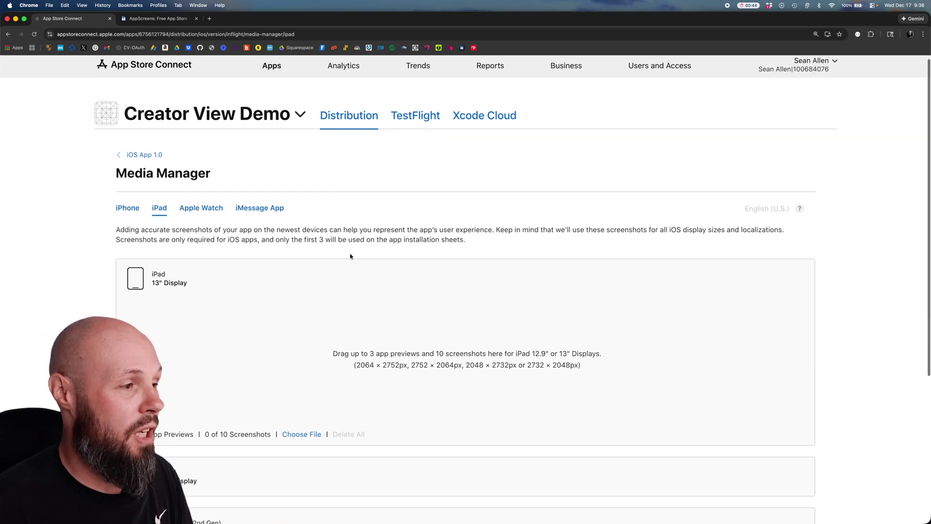
{"action": "scroll", "coordinate": [350, 256], "scroll_direction": "down", "scroll_amount": 3}
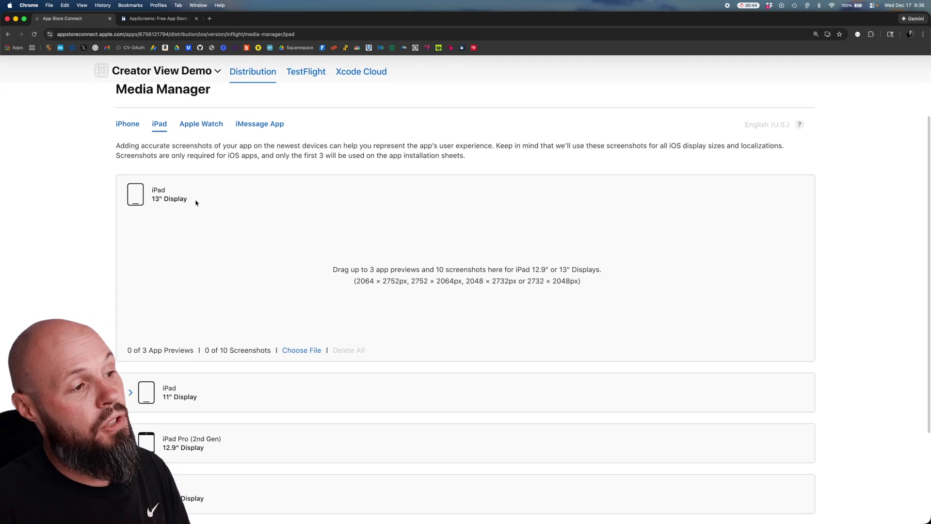
{"action": "left_click_drag", "start_coordinate": [196, 200], "coordinate": [151, 200]}
{"action": "left_click", "coordinate": [212, 205]}
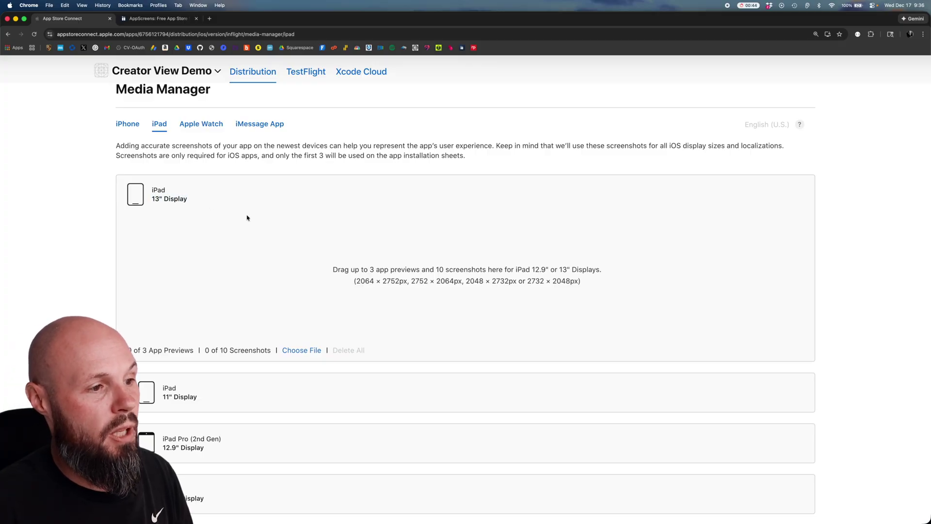
{"action": "scroll", "coordinate": [270, 237], "scroll_direction": "down", "scroll_amount": 5}
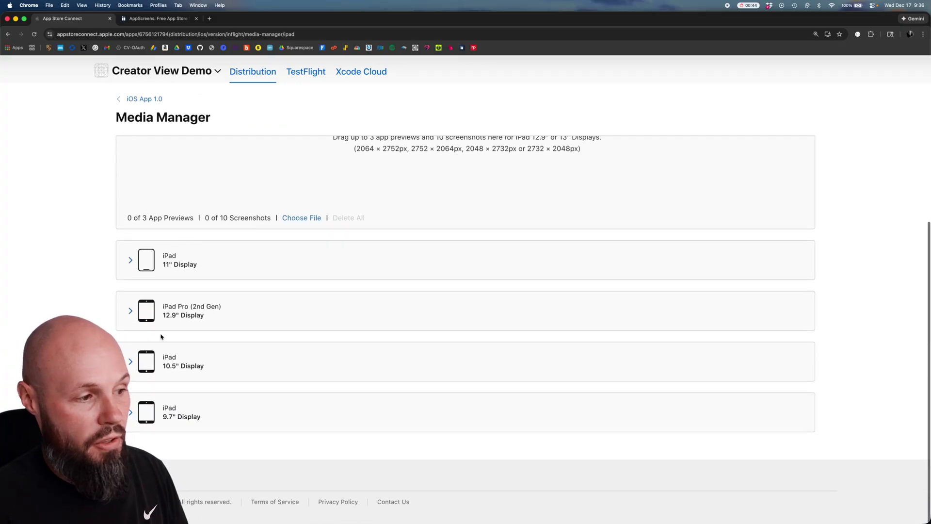
{"action": "scroll", "coordinate": [199, 375], "scroll_direction": "up", "scroll_amount": 4}
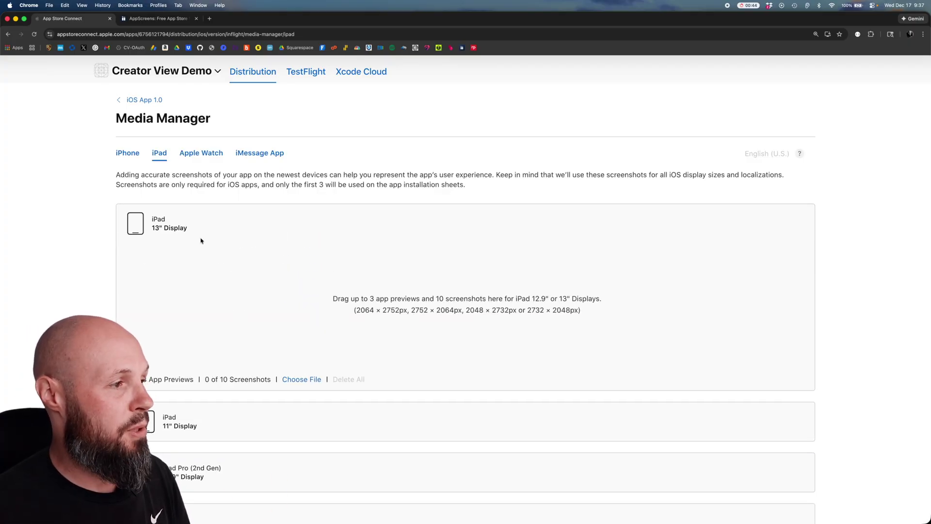
{"action": "triple_click", "coordinate": [160, 229]}
{"action": "left_click", "coordinate": [126, 154]}
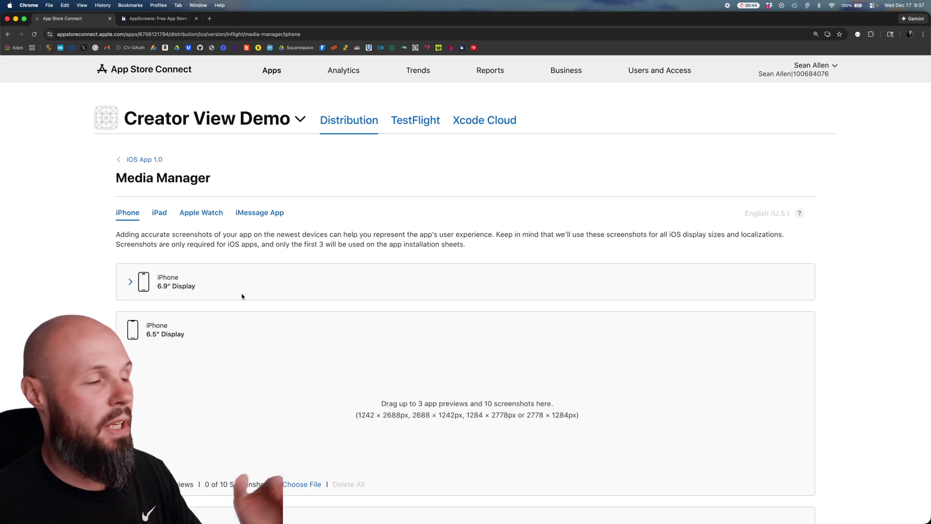
Return to the iOS App Version 1.0 page and put the iPhone simulator on its Money screen
{"action": "left_click", "coordinate": [145, 160]}
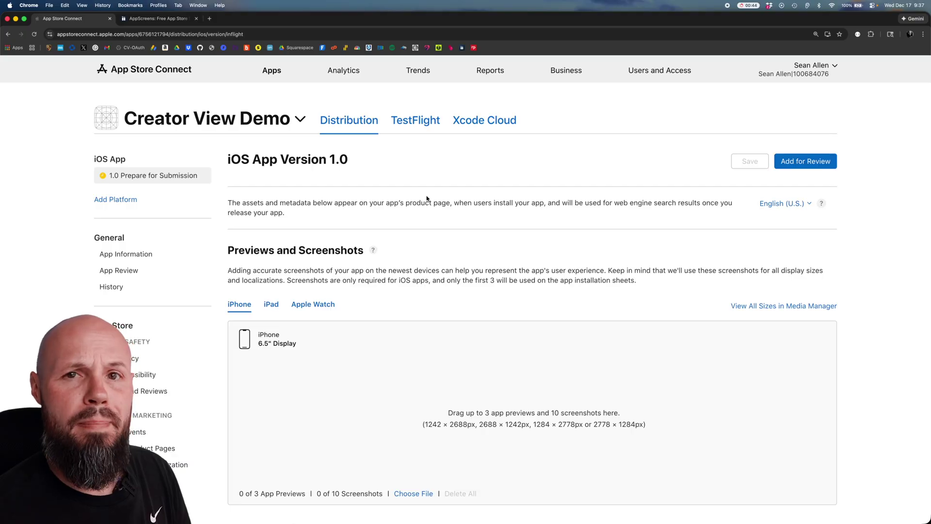
{"action": "key", "text": "super+Tab"}
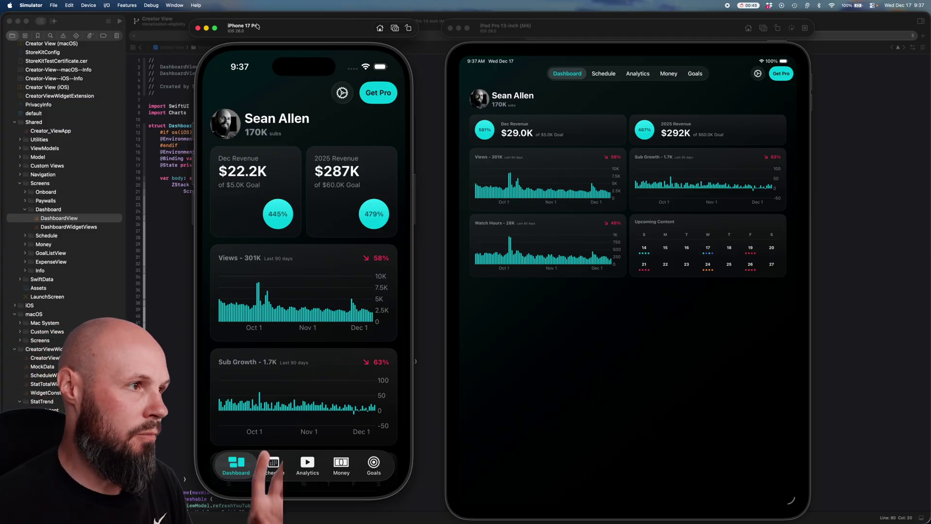
{"action": "left_click", "coordinate": [620, 31]}
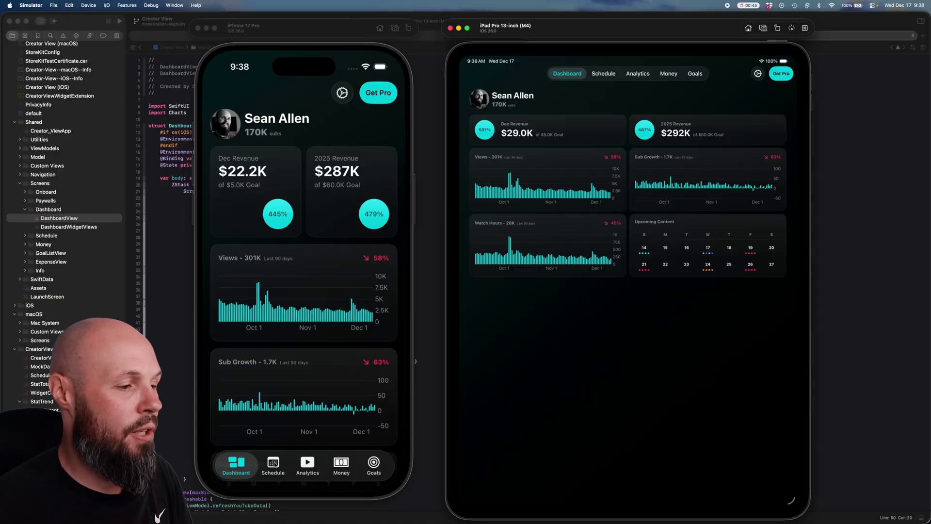
{"action": "left_click", "coordinate": [274, 464]}
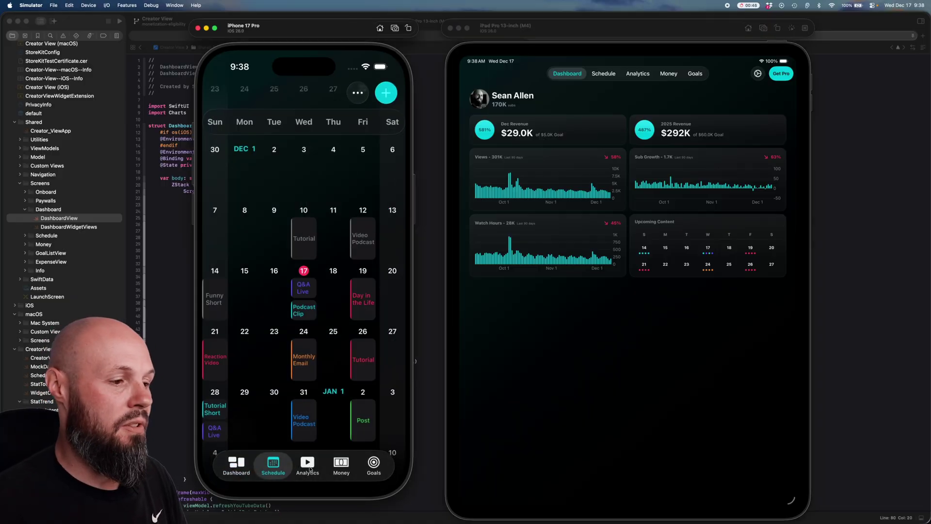
{"action": "left_click", "coordinate": [340, 465]}
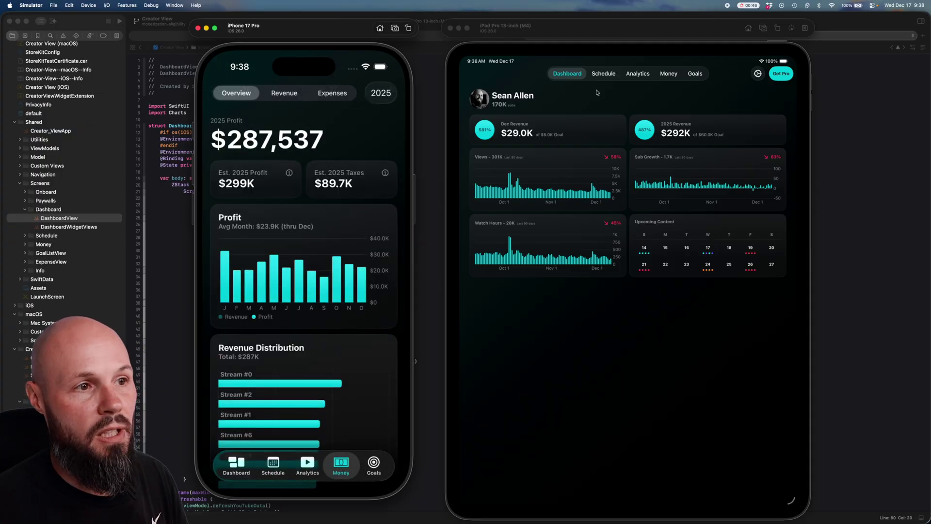
Show the Money revenue table on the iPad simulator and screenshot the iPhone simulator
{"action": "left_click", "coordinate": [605, 76]}
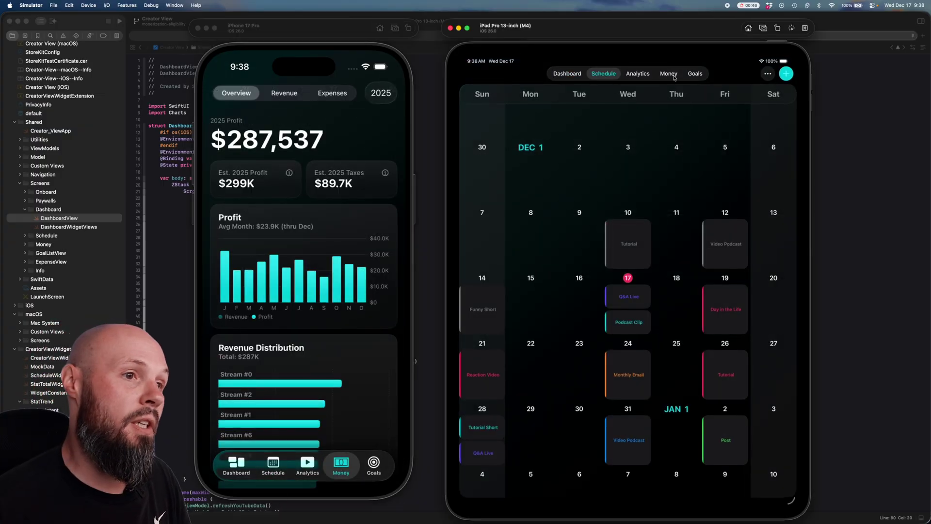
{"action": "left_click", "coordinate": [674, 76]}
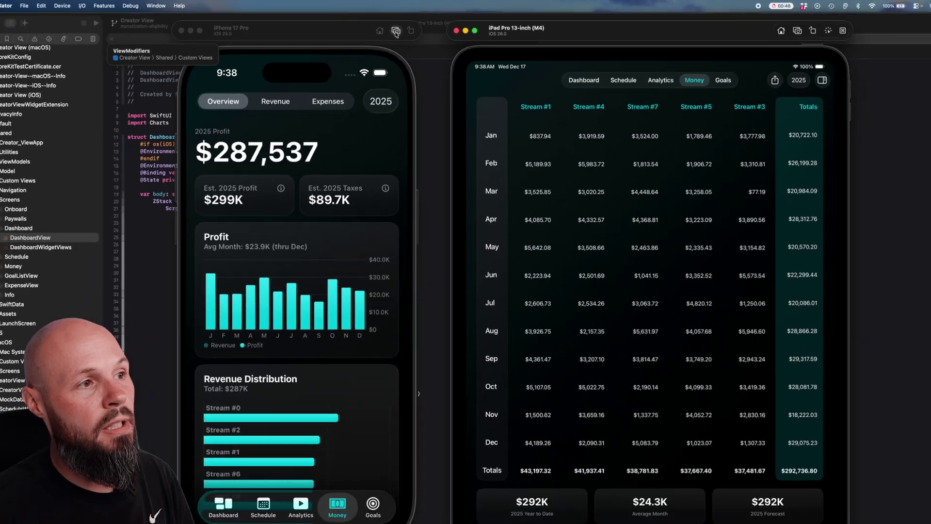
{"action": "left_click", "coordinate": [422, 88]}
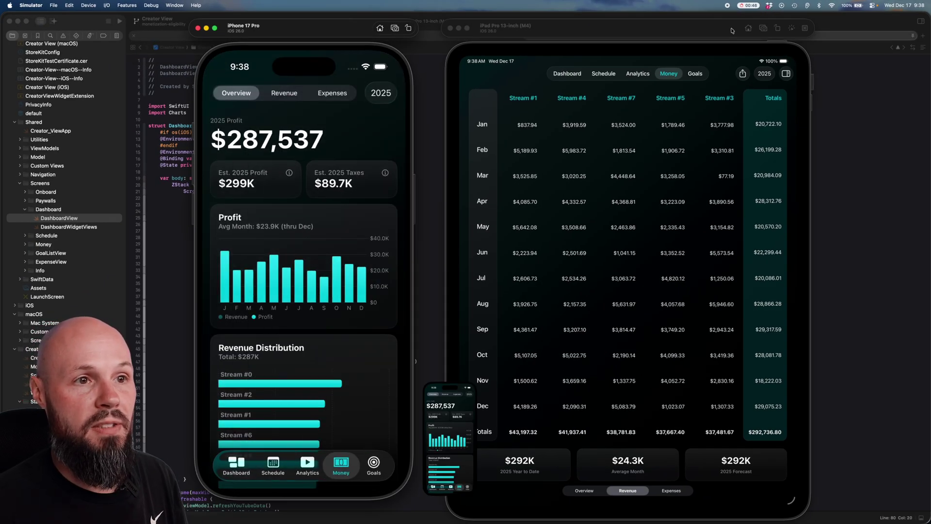
{"action": "left_click", "coordinate": [591, 196]}
Preview the saved iPad and iPhone simulator screenshots in Finder, then switch to Chrome
{"action": "key", "text": "super+Tab"}
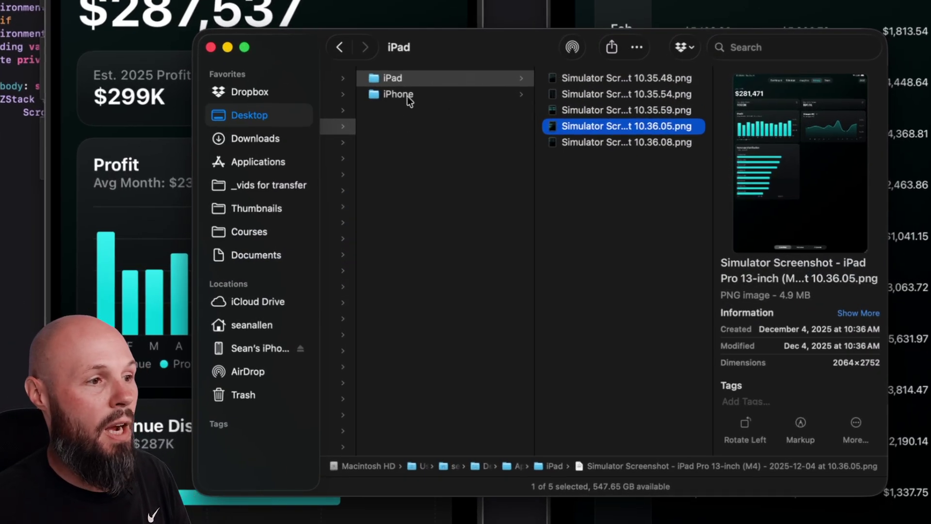
{"action": "left_click", "coordinate": [601, 94]}
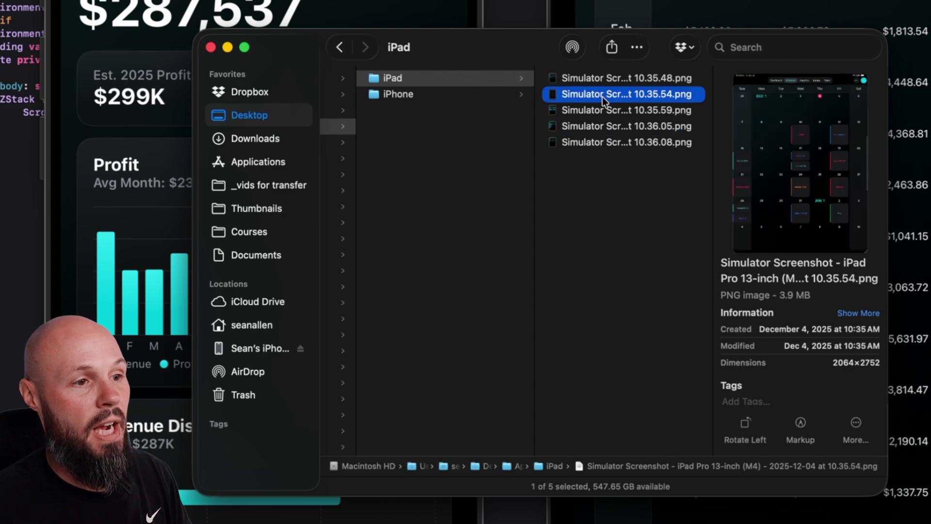
{"action": "left_click", "coordinate": [602, 110]}
{"action": "left_click", "coordinate": [390, 94]}
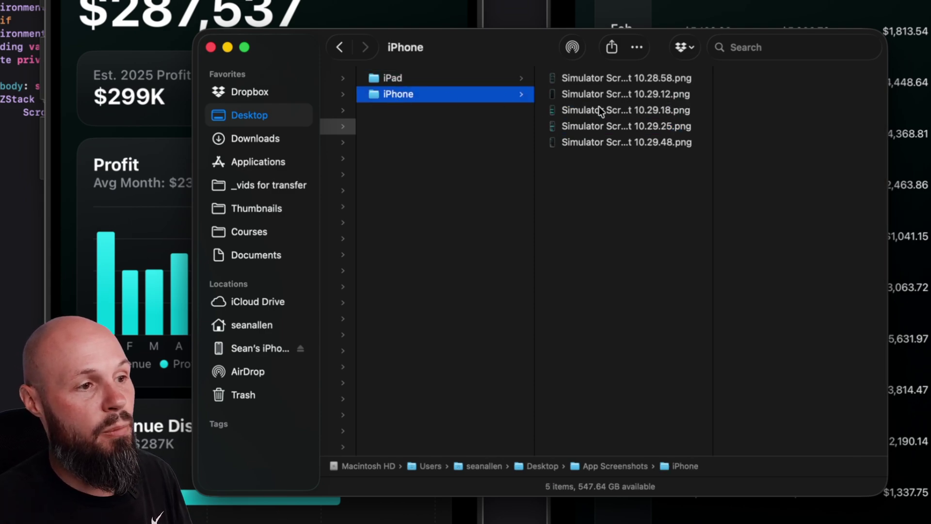
{"action": "left_click", "coordinate": [597, 80]}
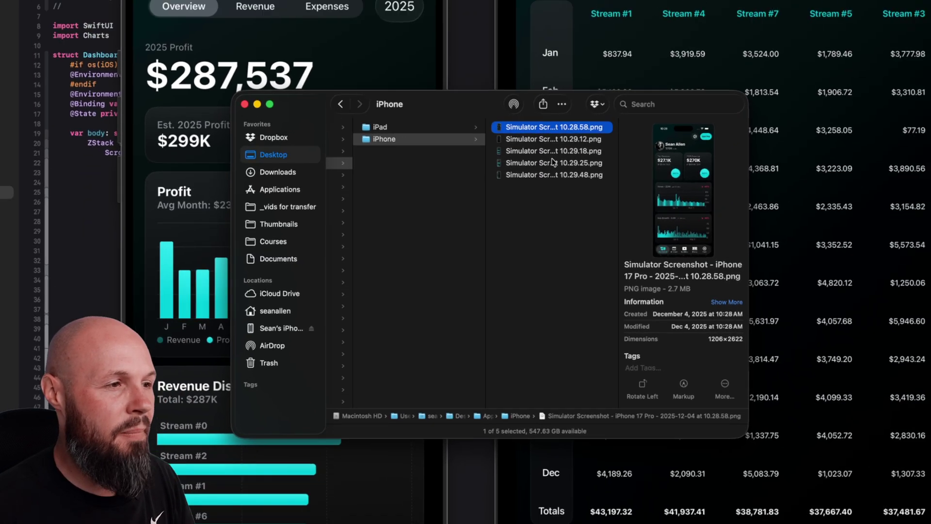
{"action": "left_click", "coordinate": [638, 125]}
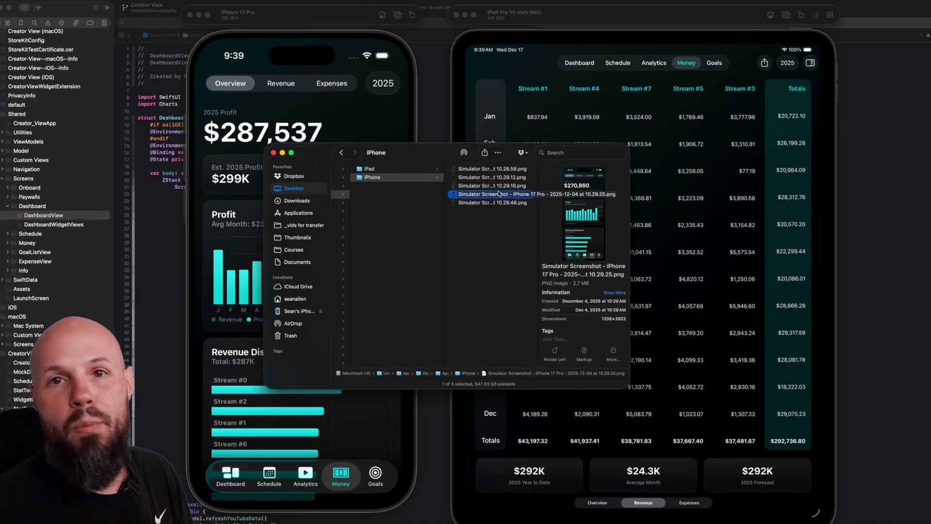
{"action": "key", "text": "super+Tab"}
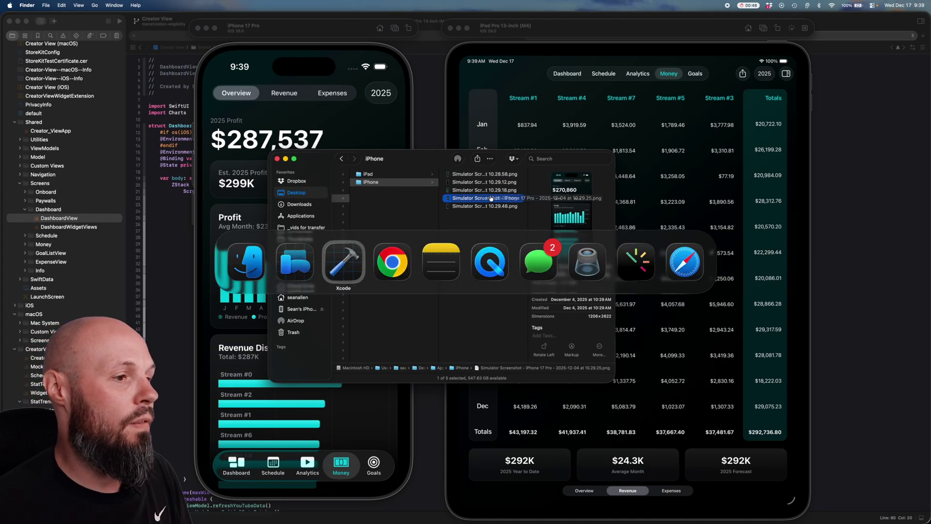
{"action": "key", "text": "super+Tab"}
{"action": "left_click", "coordinate": [162, 20]}
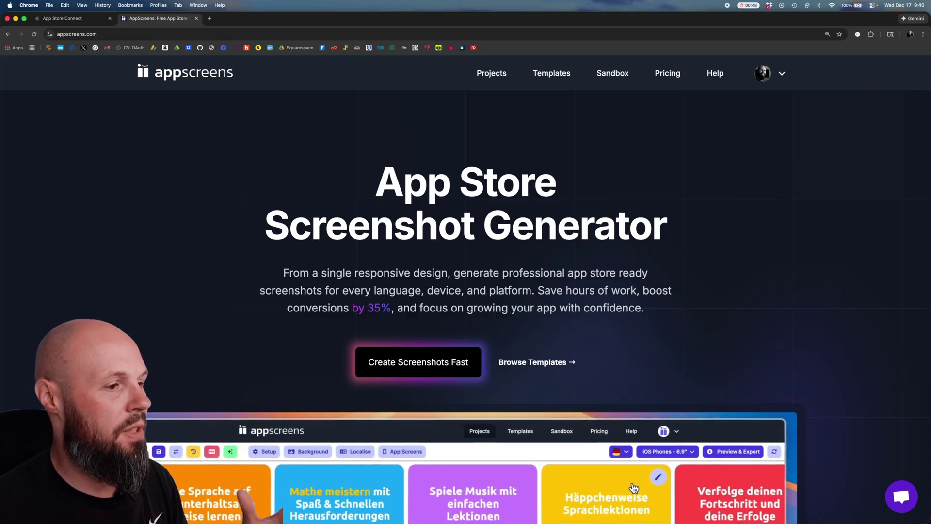
{"action": "scroll", "coordinate": [719, 272], "scroll_direction": "down", "scroll_amount": 4}
{"action": "scroll", "coordinate": [466, 291], "scroll_direction": "down", "scroll_amount": 3}
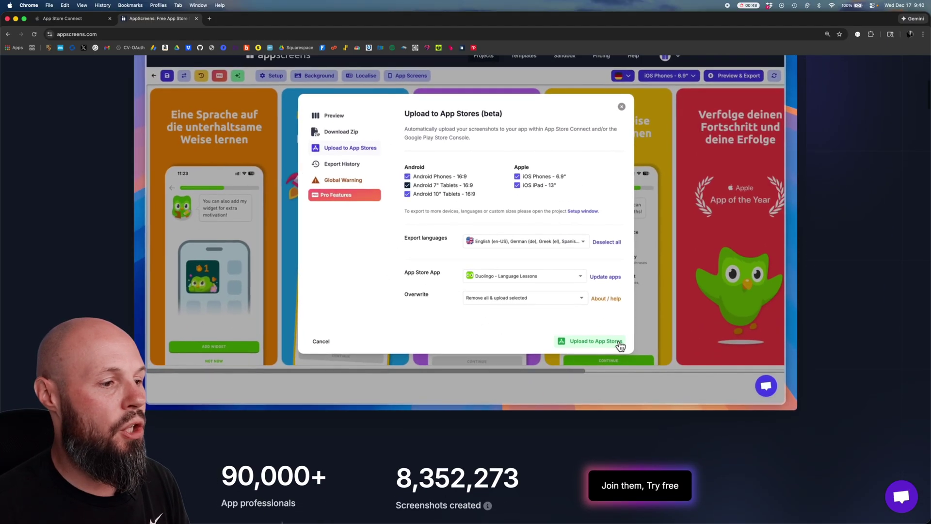
{"action": "scroll", "coordinate": [466, 291], "scroll_direction": "down", "scroll_amount": 3}
{"action": "scroll", "coordinate": [465, 290], "scroll_direction": "down", "scroll_amount": 15}
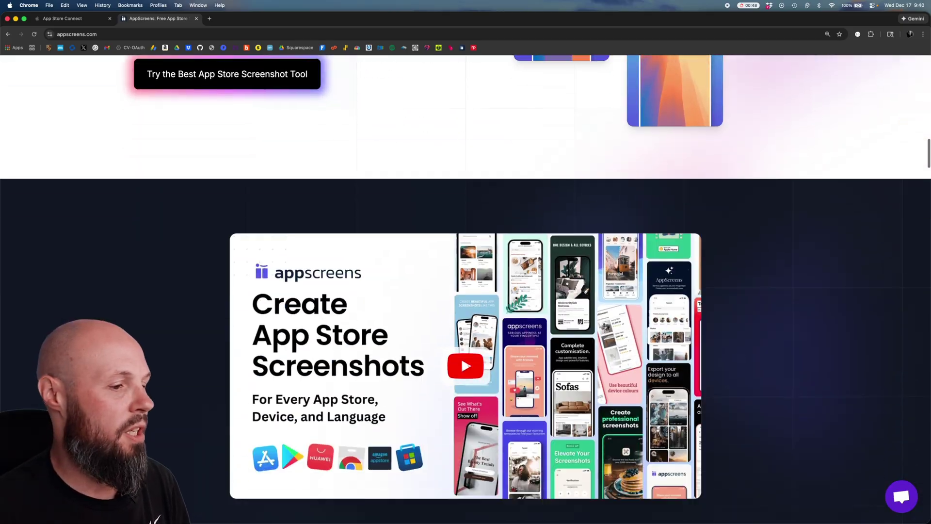
{"action": "scroll", "coordinate": [178, 367], "scroll_direction": "down", "scroll_amount": 2}
{"action": "scroll", "coordinate": [178, 367], "scroll_direction": "up", "scroll_amount": 20}
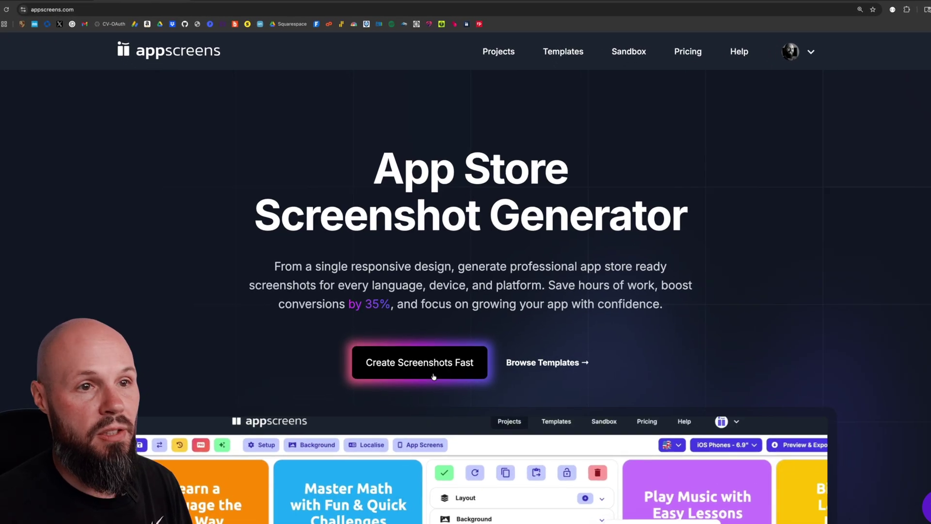
Use the AI Screenshot creator to manually create the Creator View app with its pasted Apple bundle id
{"action": "left_click", "coordinate": [433, 371]}
{"action": "left_click", "coordinate": [483, 239]}
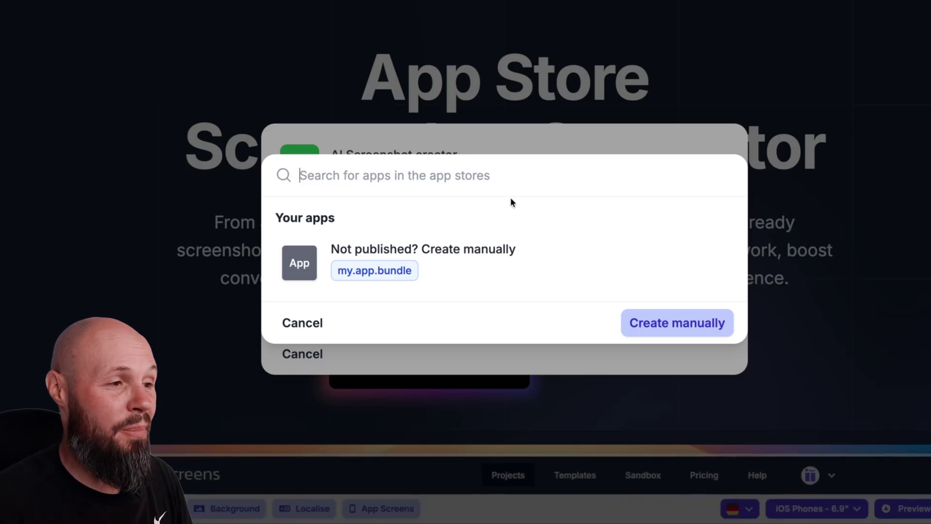
{"action": "left_click", "coordinate": [704, 331]}
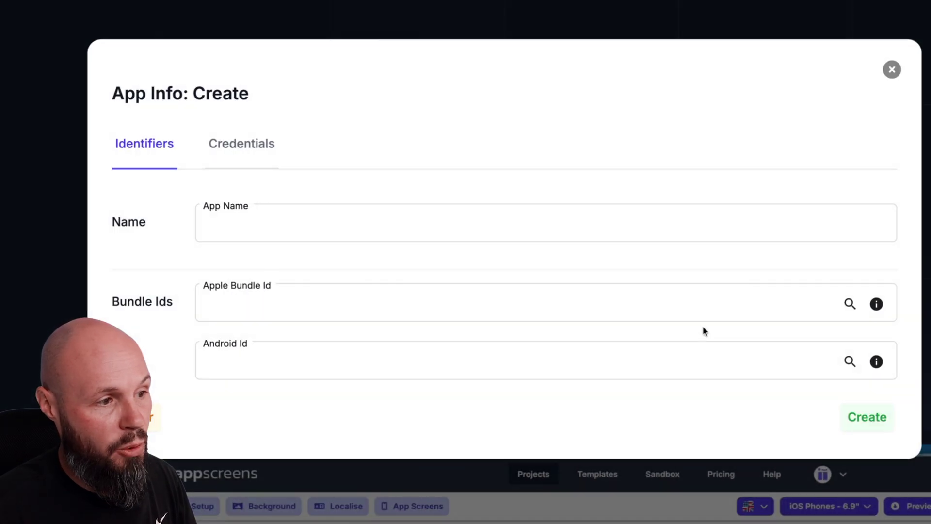
{"action": "left_click", "coordinate": [243, 228]}
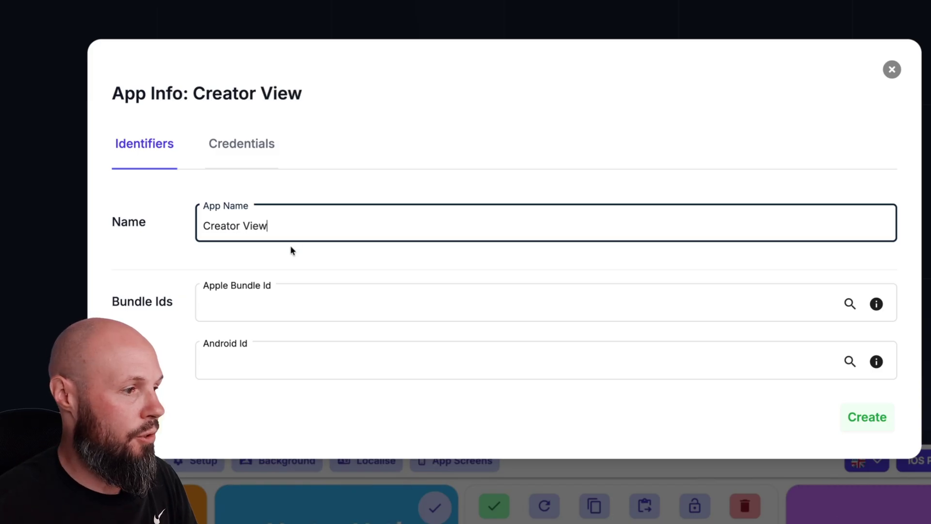
{"action": "left_click", "coordinate": [278, 309]}
{"action": "type", "text": "co.seanallen.Creator-View"}
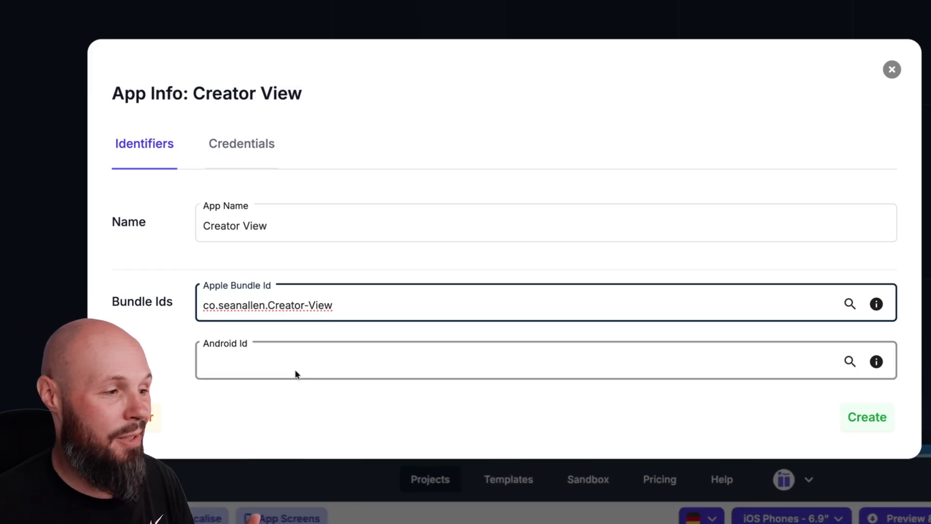
{"action": "left_click", "coordinate": [867, 417]}
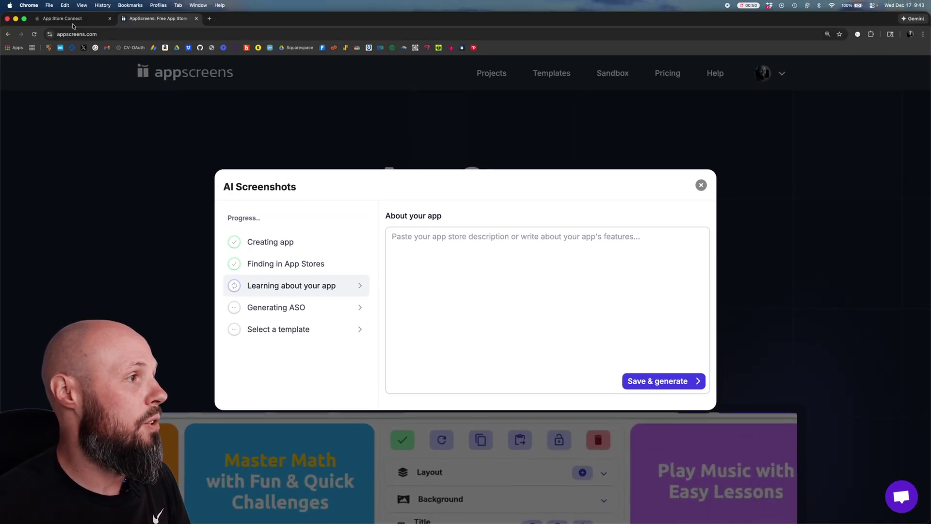
Copy the app description from App Store Connect and return to AppScreens
{"action": "left_click", "coordinate": [73, 20]}
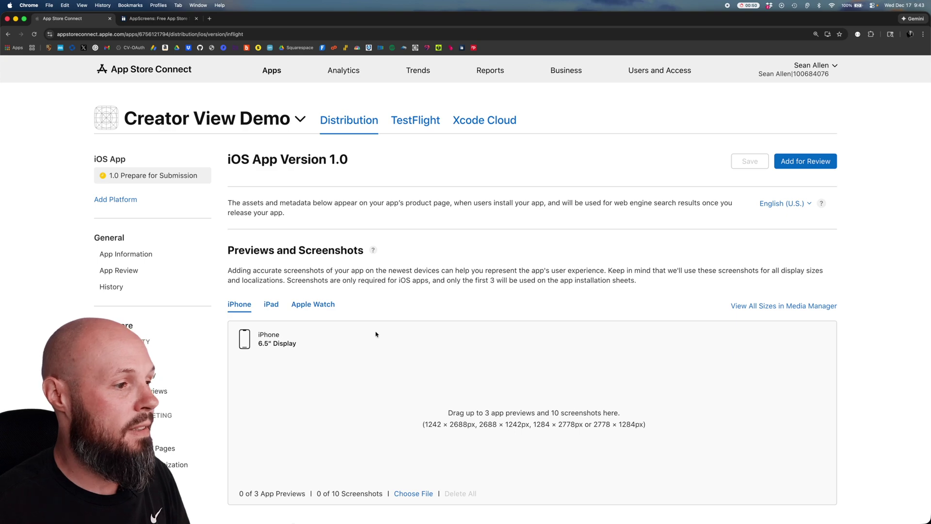
{"action": "left_click", "coordinate": [446, 324]}
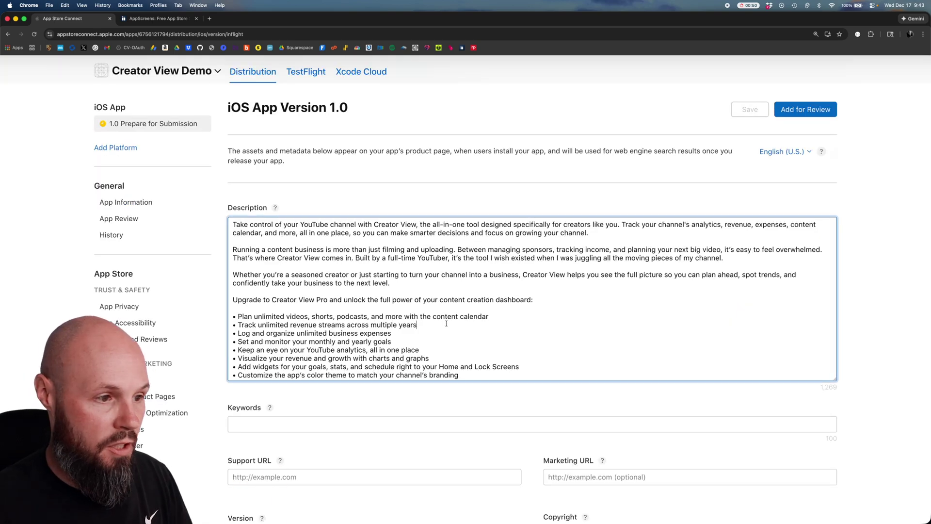
{"action": "key", "text": "super+a"}
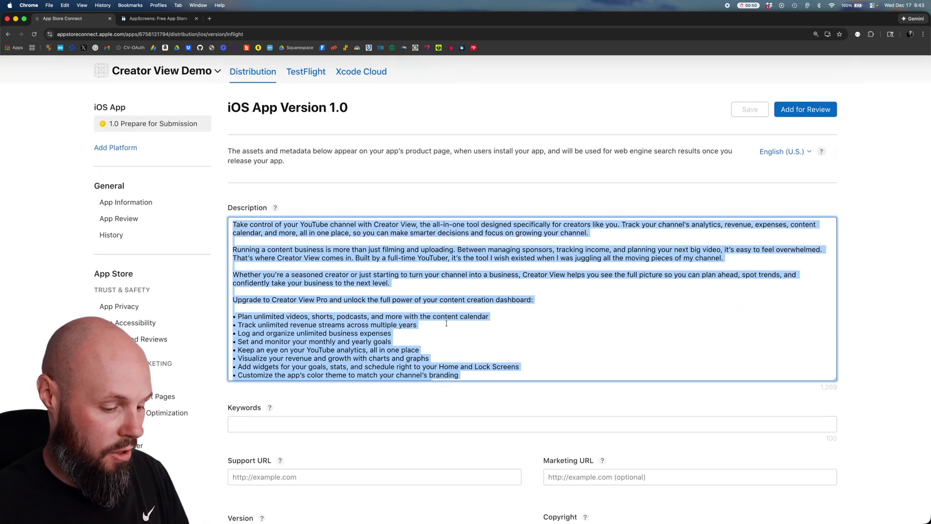
{"action": "left_click", "coordinate": [158, 20]}
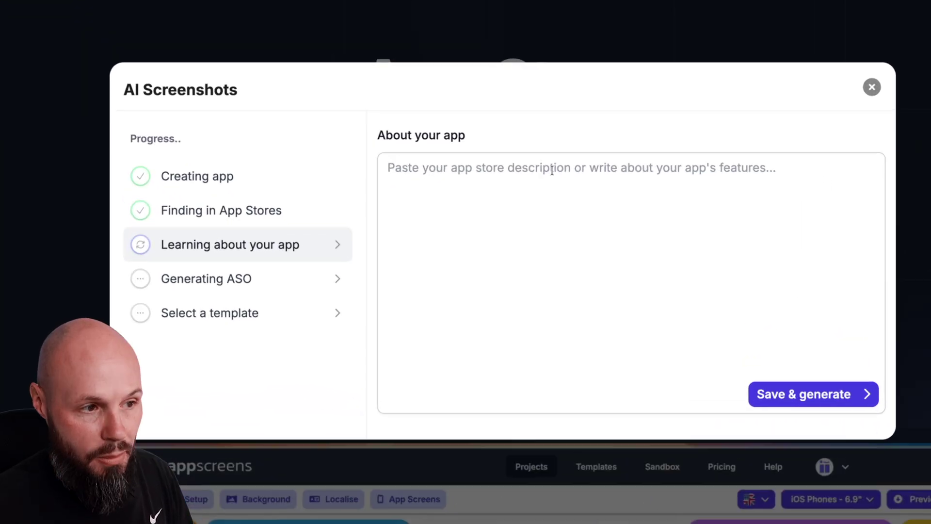
Paste the Creator View description into About your app and generate headlines like Channel Control and Analytics Hub
{"action": "left_click", "coordinate": [591, 167]}
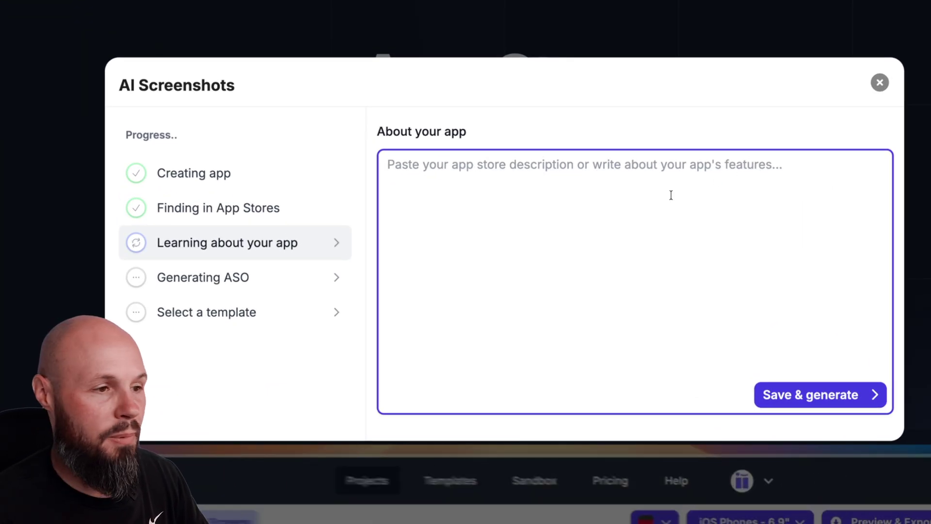
{"action": "key", "text": "ctrl+v"}
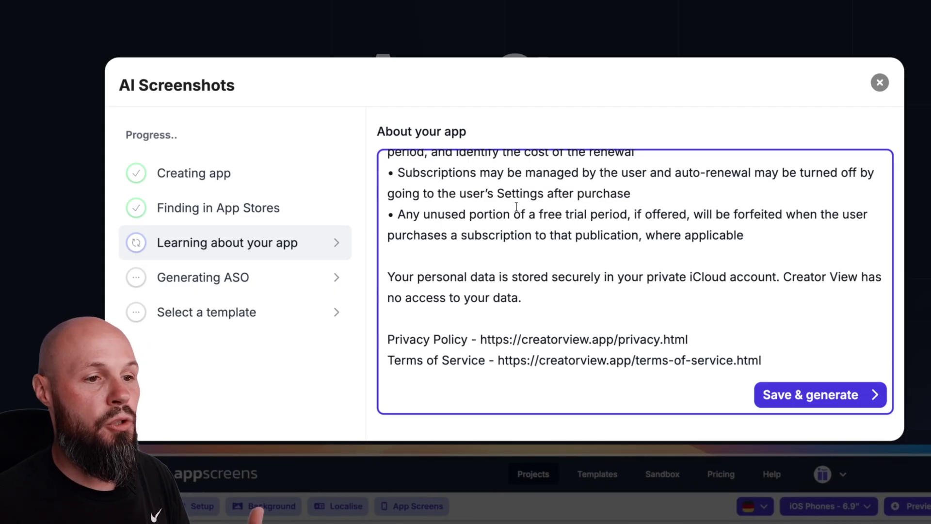
{"action": "scroll", "coordinate": [517, 207], "scroll_direction": "up", "scroll_amount": 10}
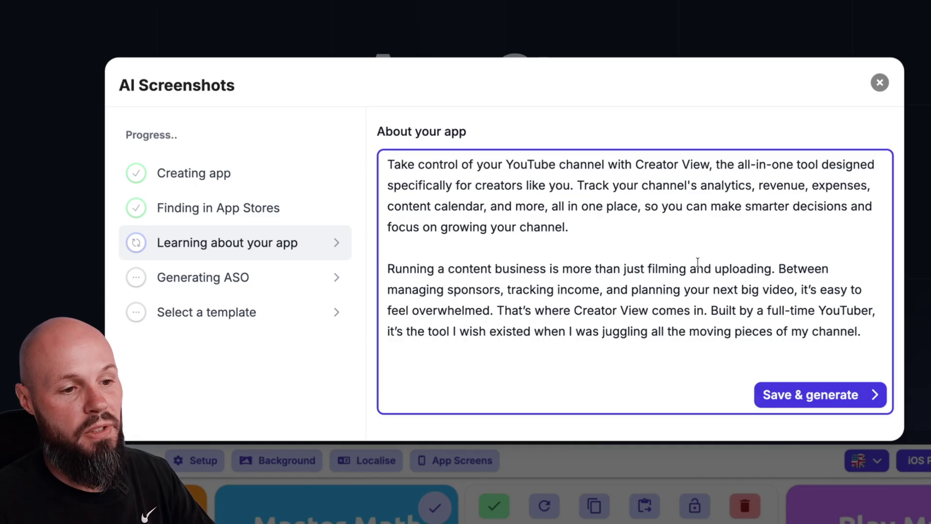
{"action": "left_click", "coordinate": [831, 393]}
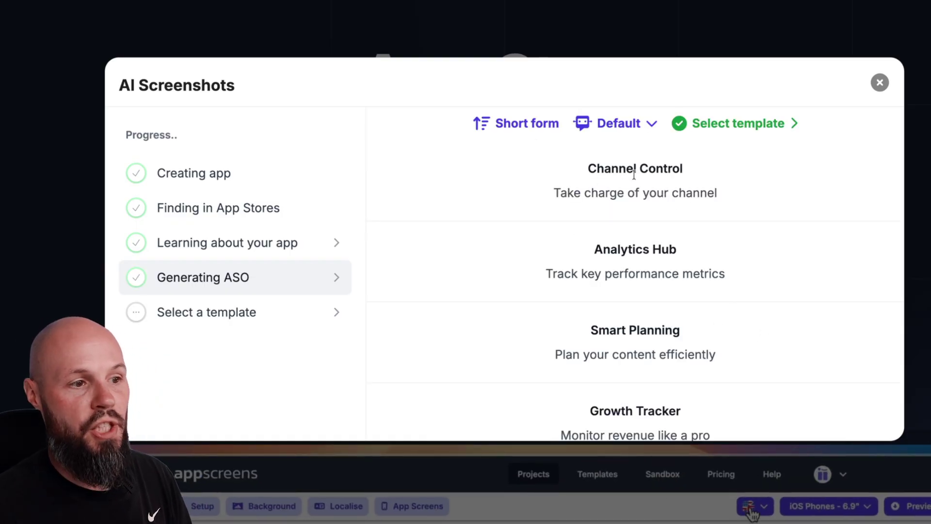
{"action": "left_click_drag", "start_coordinate": [553, 193], "coordinate": [687, 203]}
{"action": "scroll", "coordinate": [686, 204], "scroll_direction": "down", "scroll_amount": 2}
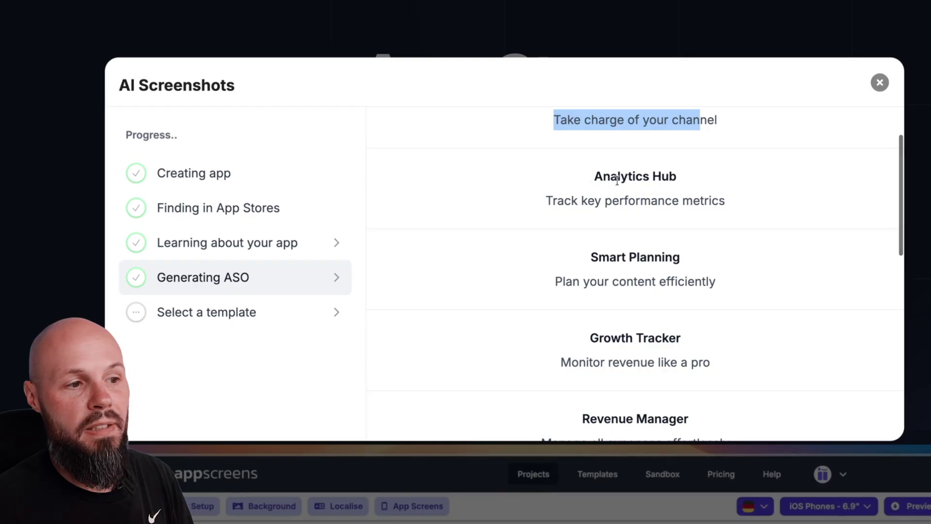
{"action": "left_click_drag", "start_coordinate": [536, 202], "coordinate": [726, 202]}
{"action": "scroll", "coordinate": [673, 235], "scroll_direction": "down", "scroll_amount": 2}
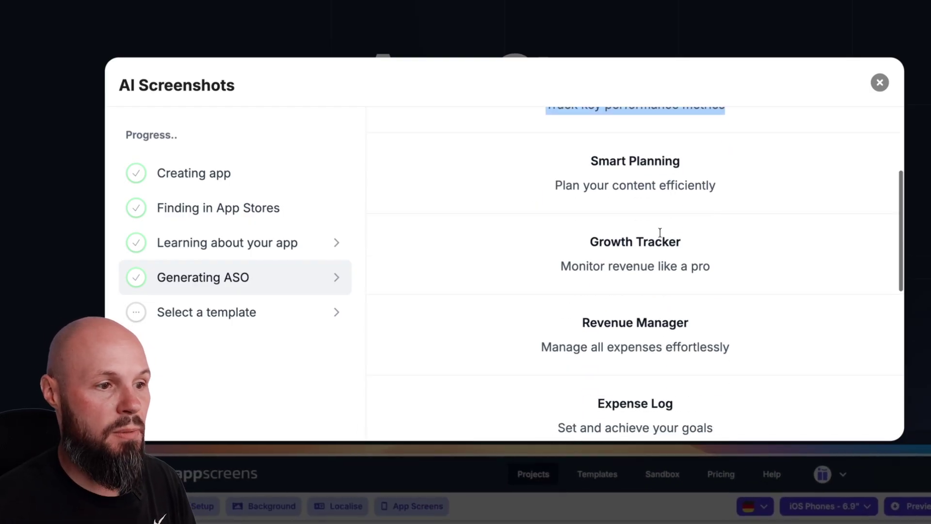
{"action": "left_click_drag", "start_coordinate": [553, 186], "coordinate": [688, 188]}
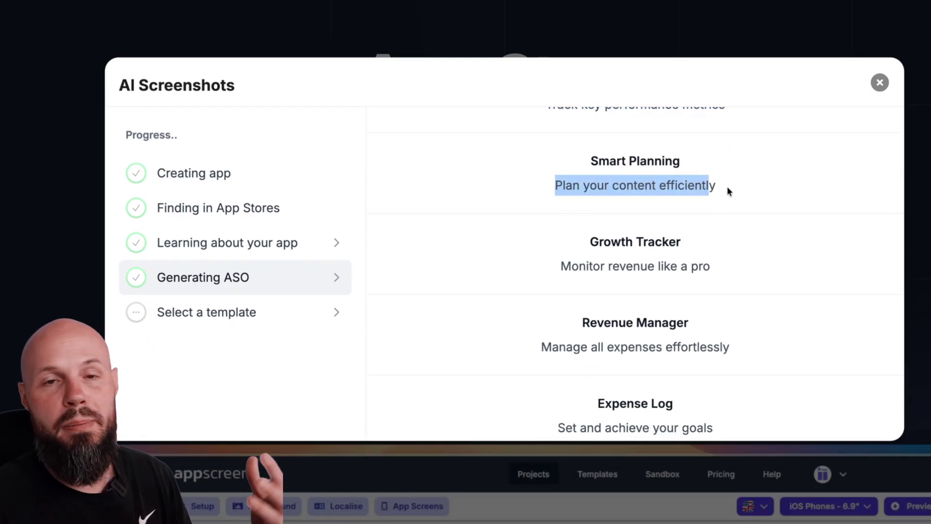
{"action": "scroll", "coordinate": [723, 209], "scroll_direction": "down", "scroll_amount": 2}
{"action": "scroll", "coordinate": [705, 279], "scroll_direction": "up", "scroll_amount": 4}
{"action": "scroll", "coordinate": [708, 280], "scroll_direction": "up", "scroll_amount": 2}
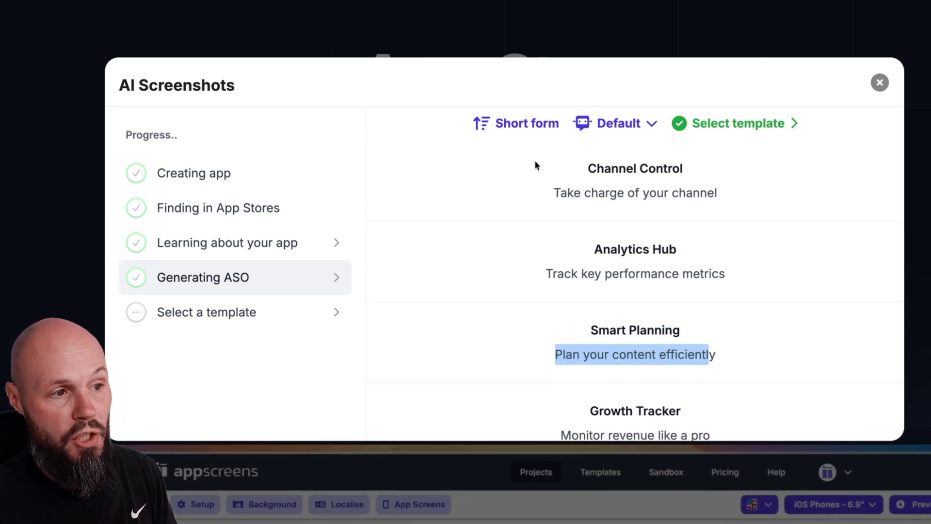
{"action": "left_click", "coordinate": [517, 126]}
{"action": "scroll", "coordinate": [672, 272], "scroll_direction": "down", "scroll_amount": 5}
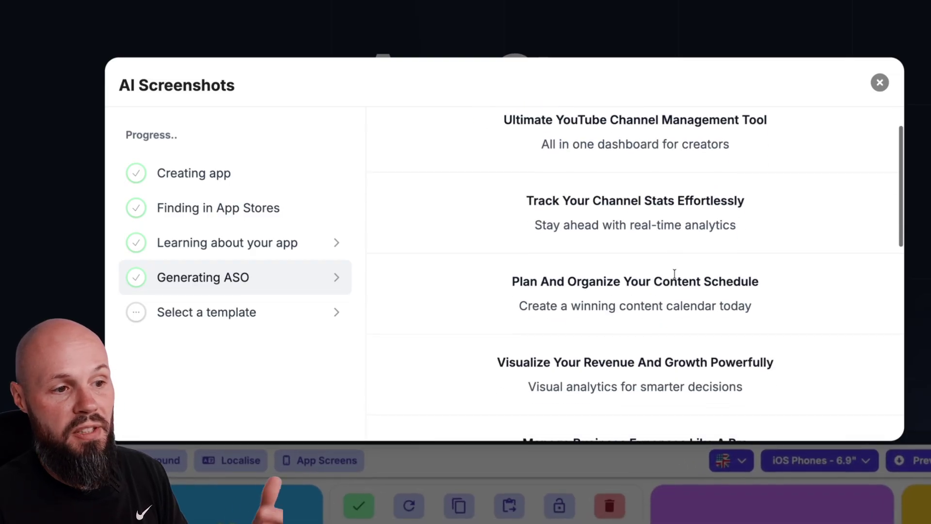
{"action": "scroll", "coordinate": [671, 274], "scroll_direction": "up", "scroll_amount": 1}
{"action": "scroll", "coordinate": [672, 274], "scroll_direction": "up", "scroll_amount": 4}
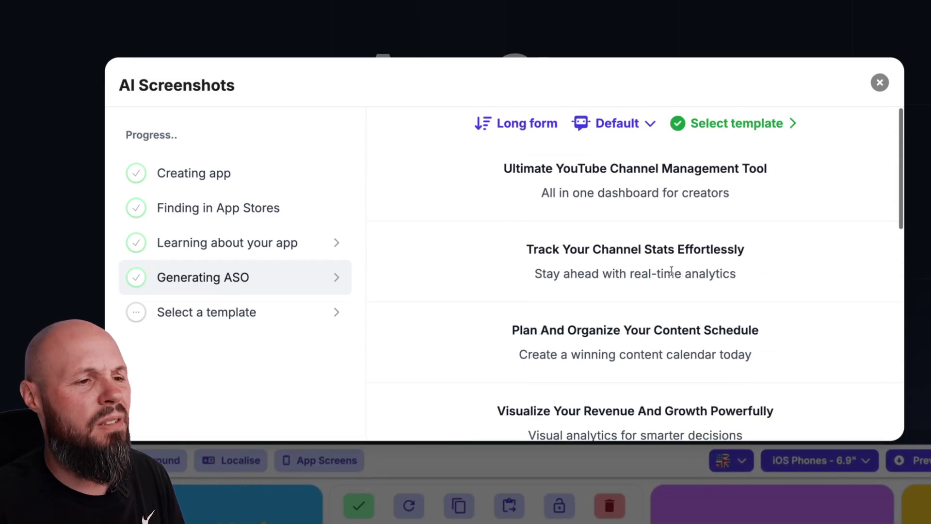
{"action": "left_click", "coordinate": [517, 126]}
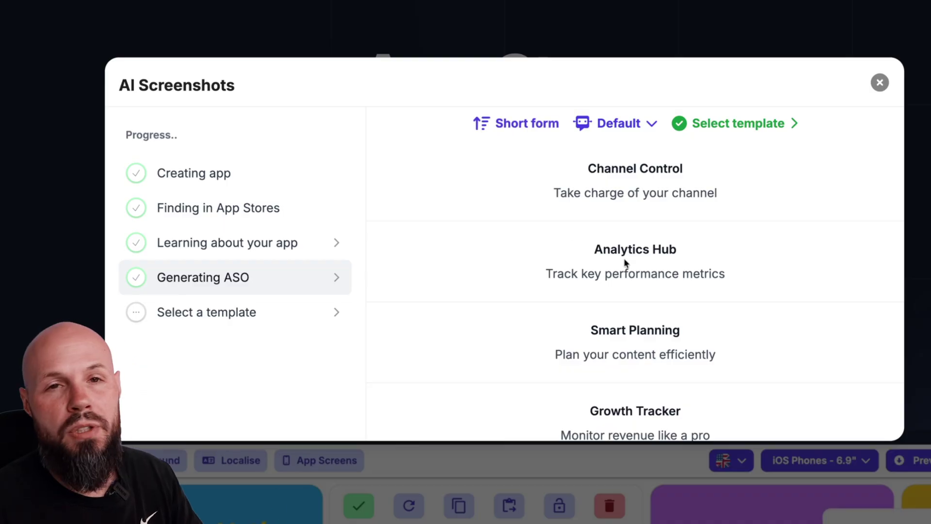
{"action": "scroll", "coordinate": [626, 259], "scroll_direction": "up", "scroll_amount": 2}
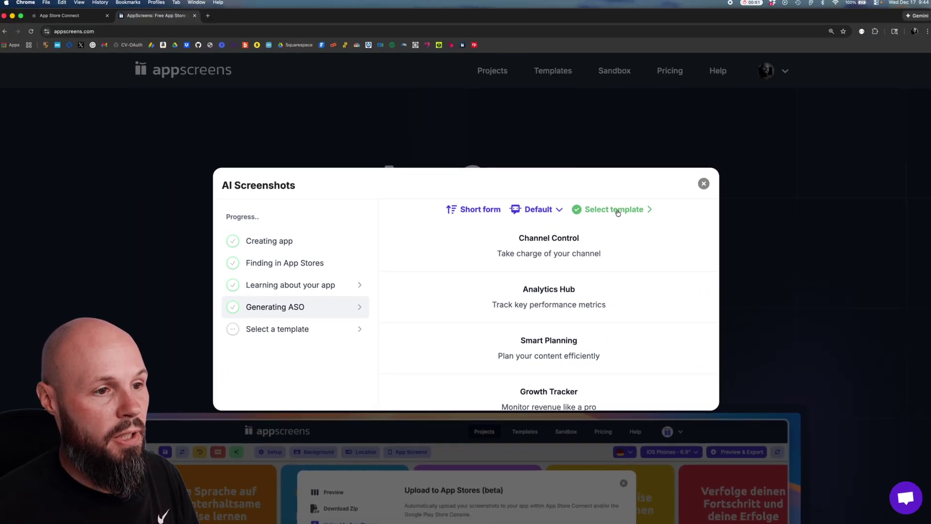
Browse the template gallery and start a new project from the Inner Glow template
{"action": "left_click", "coordinate": [734, 123]}
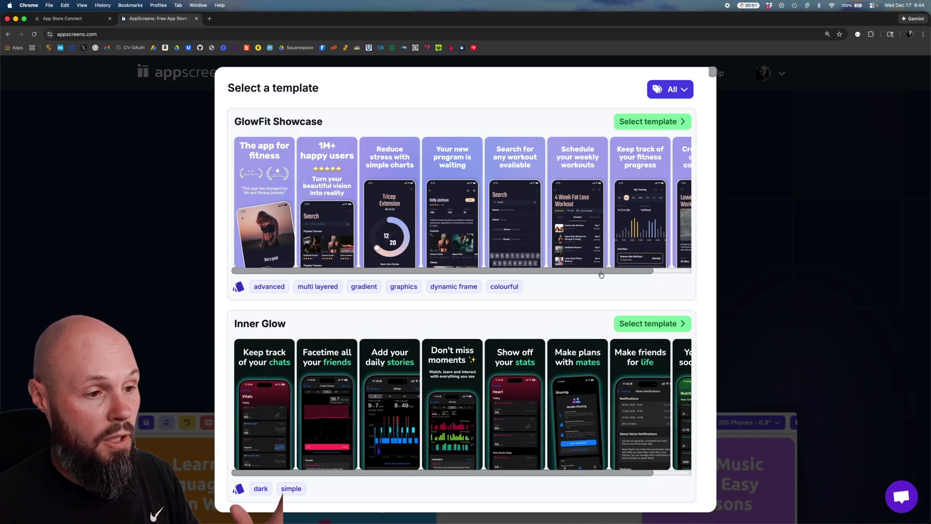
{"action": "scroll", "coordinate": [600, 275], "scroll_direction": "down", "scroll_amount": 7}
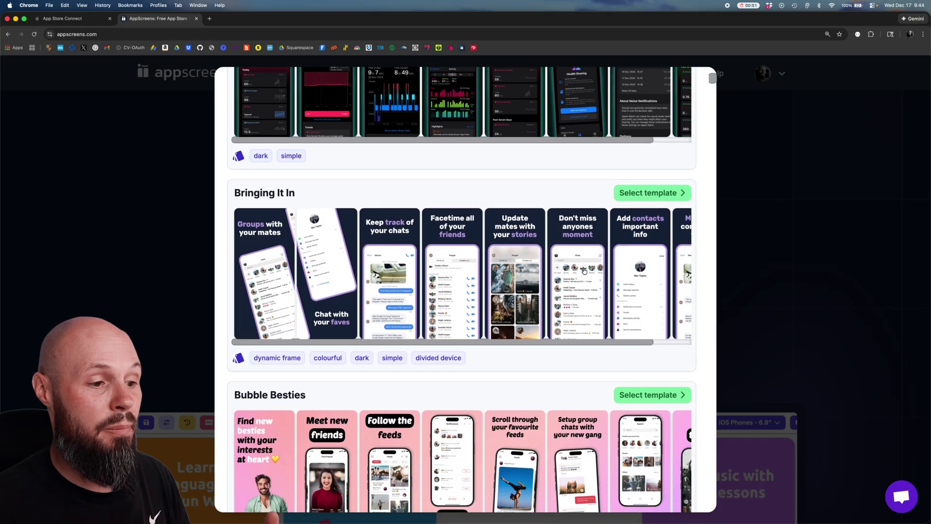
{"action": "scroll", "coordinate": [584, 271], "scroll_direction": "down", "scroll_amount": 9}
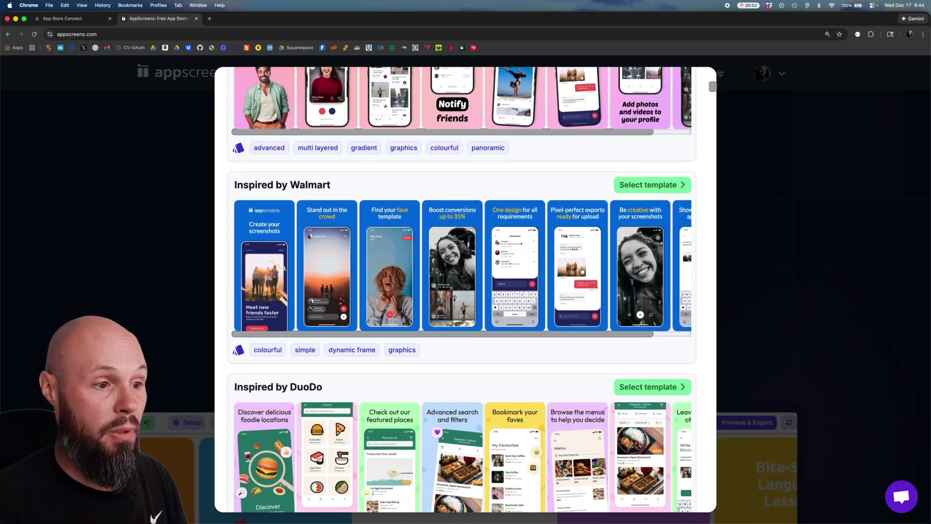
{"action": "scroll", "coordinate": [582, 270], "scroll_direction": "down", "scroll_amount": 6}
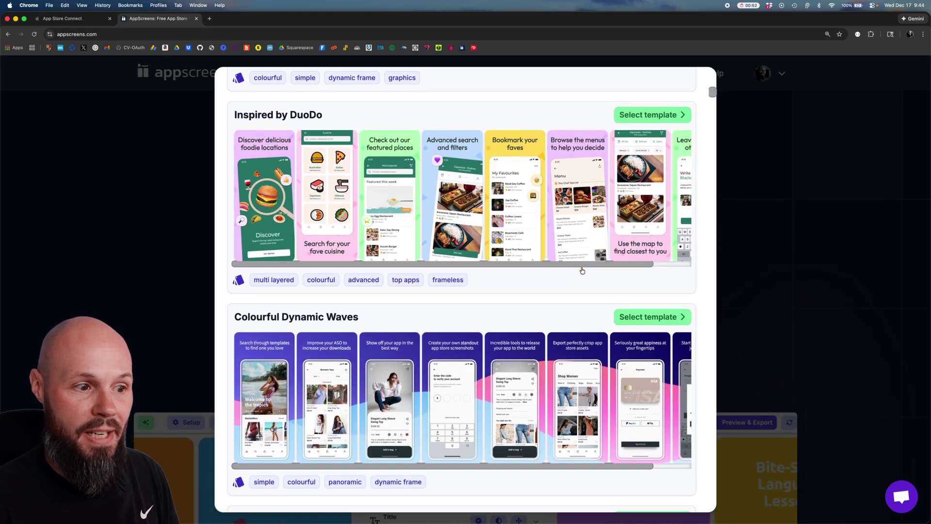
{"action": "scroll", "coordinate": [582, 270], "scroll_direction": "down", "scroll_amount": 9}
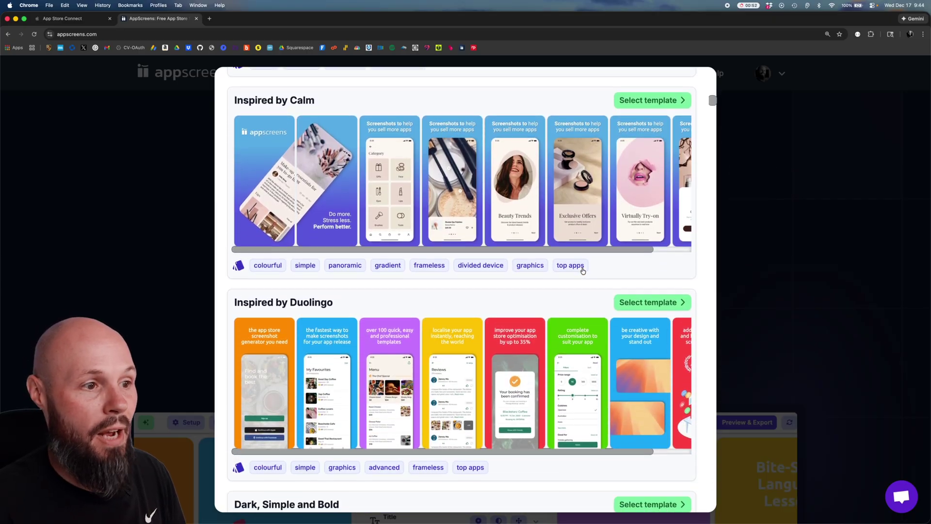
{"action": "scroll", "coordinate": [583, 271], "scroll_direction": "down", "scroll_amount": 8}
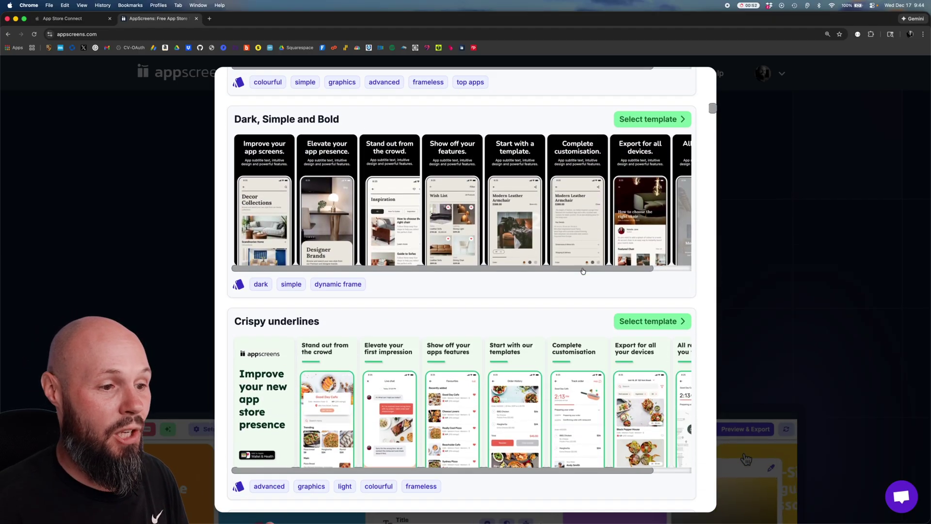
{"action": "scroll", "coordinate": [583, 270], "scroll_direction": "down", "scroll_amount": 9}
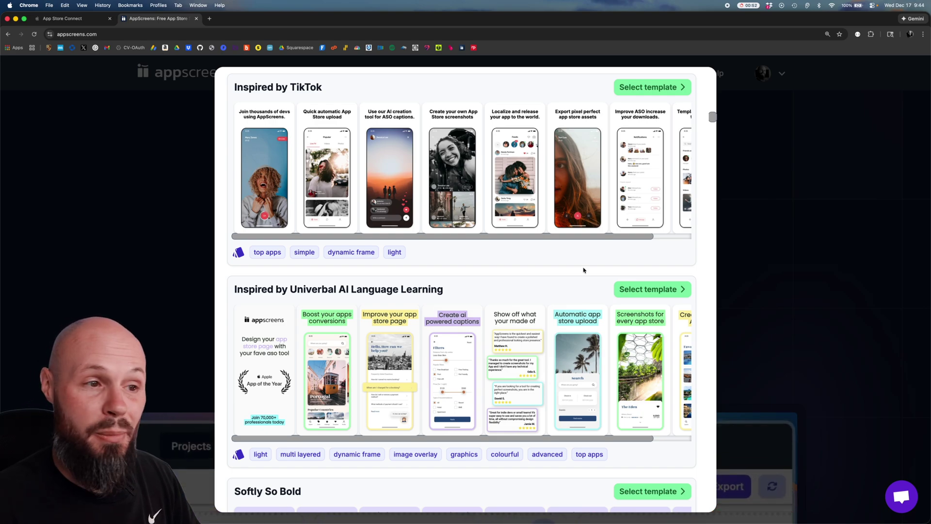
{"action": "scroll", "coordinate": [576, 272], "scroll_direction": "down", "scroll_amount": 1}
{"action": "scroll", "coordinate": [568, 272], "scroll_direction": "down", "scroll_amount": 5}
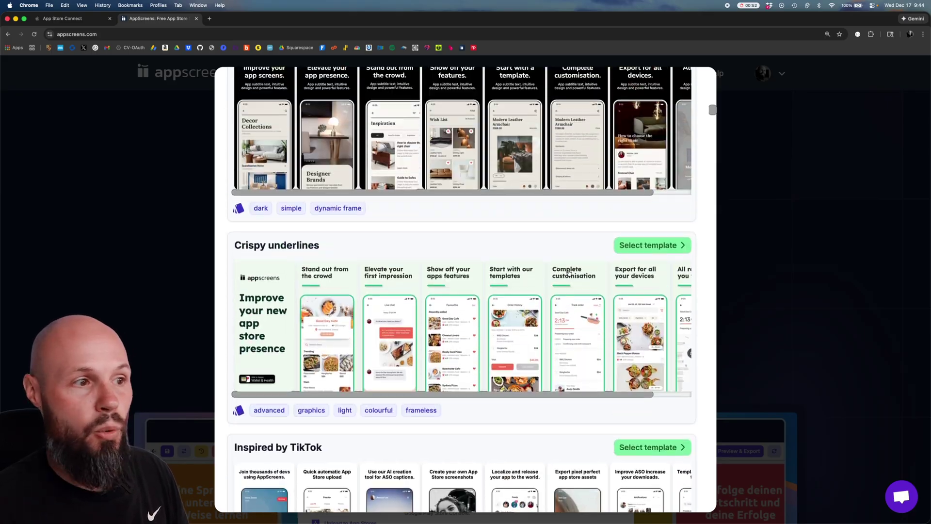
{"action": "scroll", "coordinate": [569, 273], "scroll_direction": "up", "scroll_amount": 17}
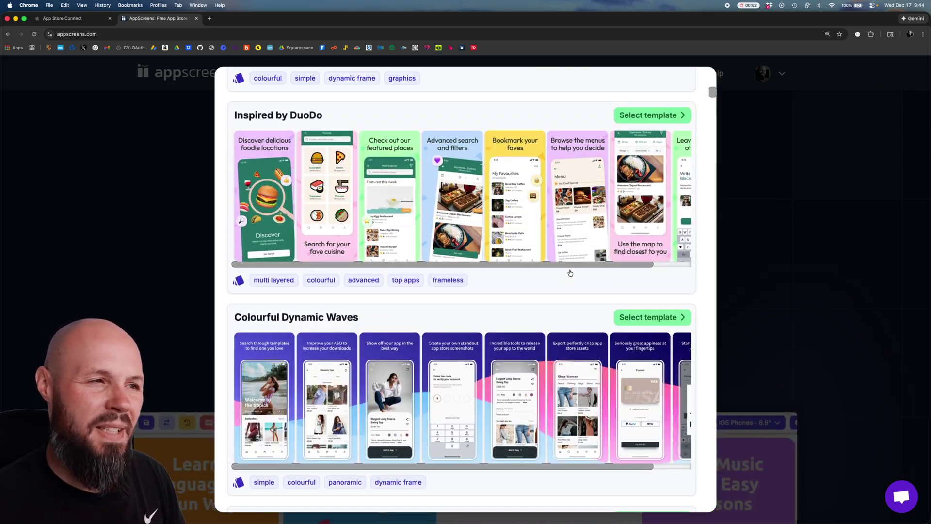
{"action": "scroll", "coordinate": [570, 272], "scroll_direction": "up", "scroll_amount": 15}
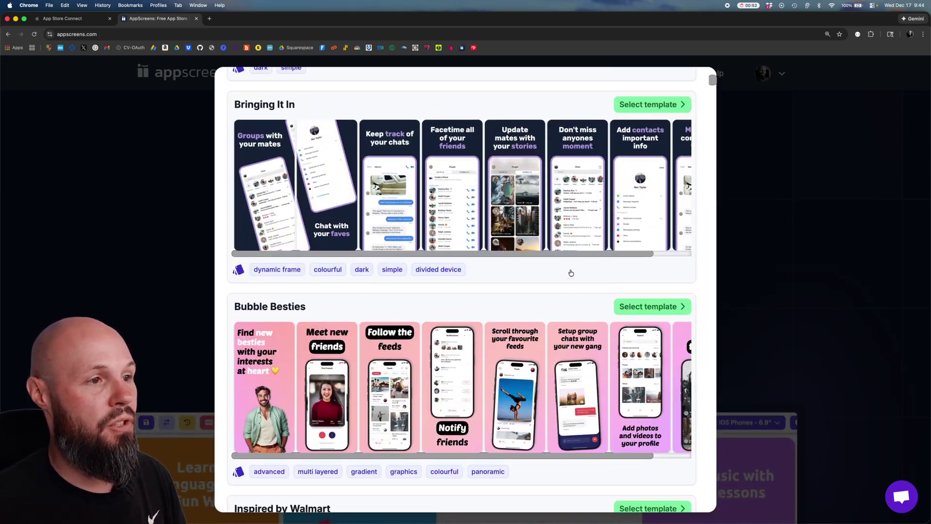
{"action": "scroll", "coordinate": [496, 258], "scroll_direction": "up", "scroll_amount": 1}
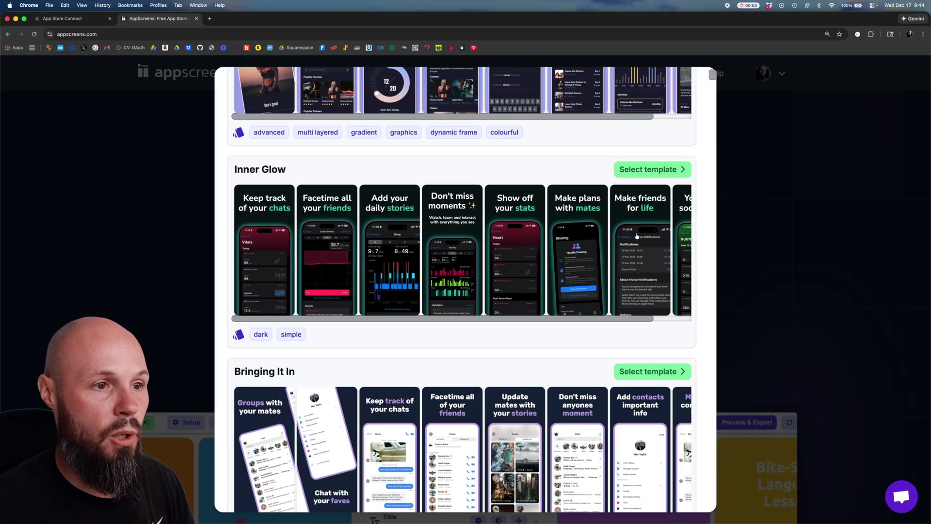
{"action": "left_click", "coordinate": [652, 170]}
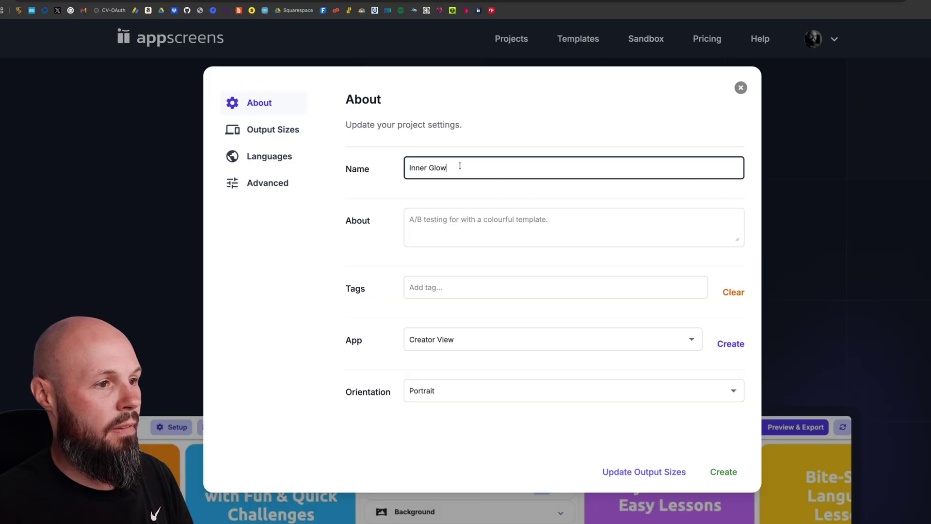
Rename the project 'Creator View' and check Output Sizes: iOS Phones 6.9" and iOS iPad 13"
{"action": "left_click_drag", "start_coordinate": [460, 166], "coordinate": [393, 167]}
{"action": "type", "text": "Cre"}
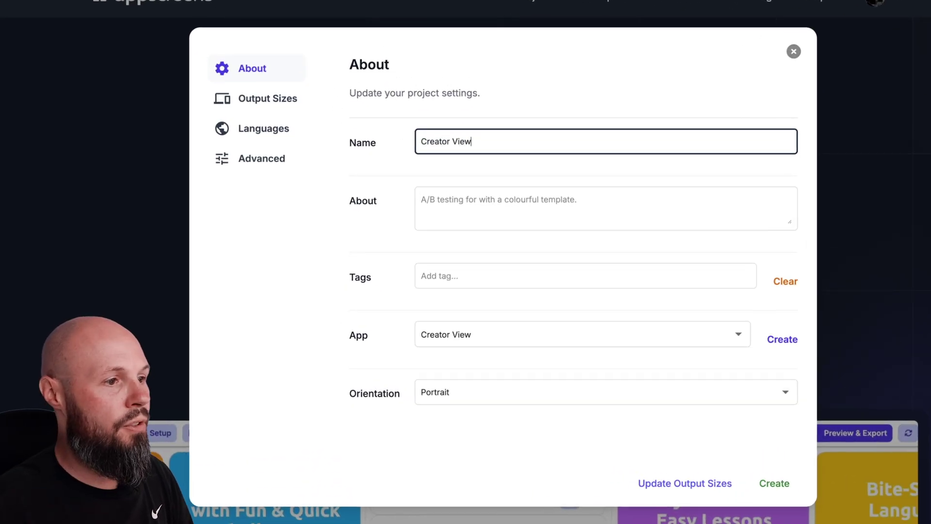
{"action": "type", "text": "ator View"}
{"action": "left_click", "coordinate": [264, 102]}
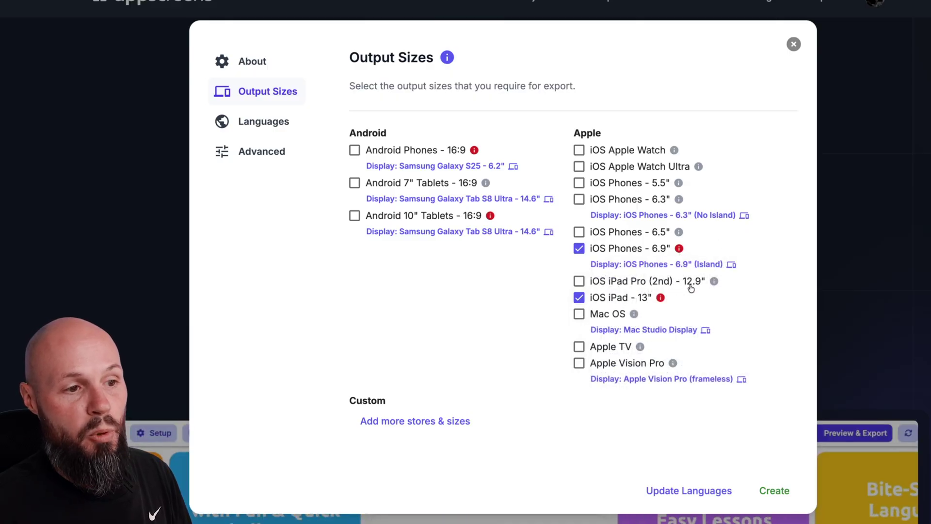
{"action": "mouse_move", "coordinate": [661, 303]}
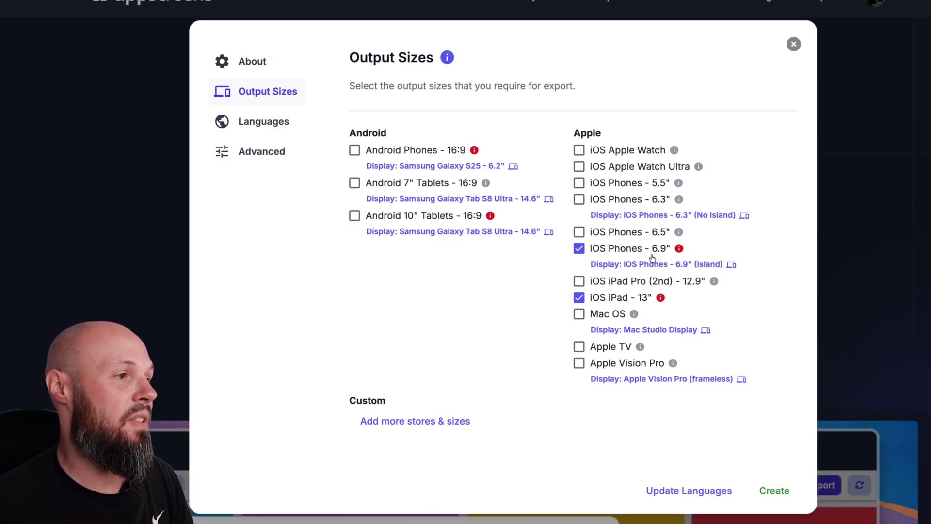
Keep English (en-US) as the default language and create the project
{"action": "left_click", "coordinate": [272, 122]}
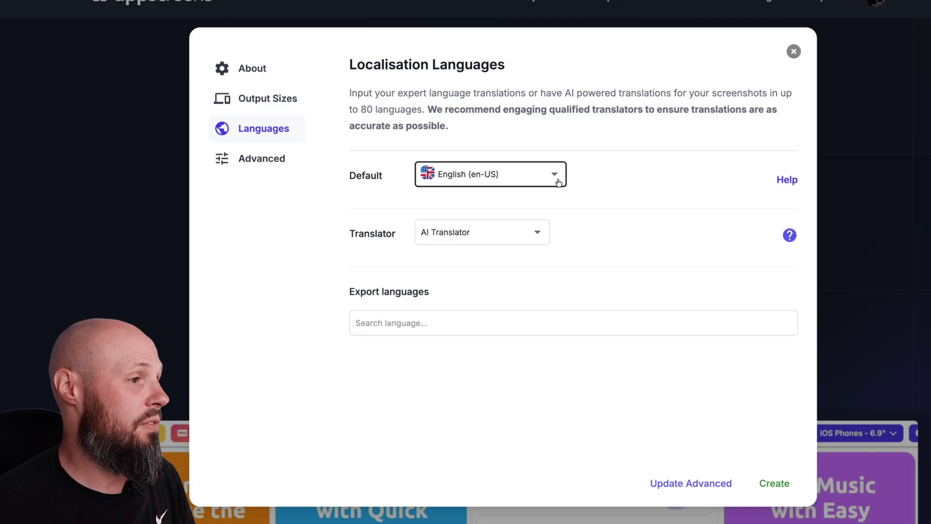
{"action": "left_click", "coordinate": [774, 483]}
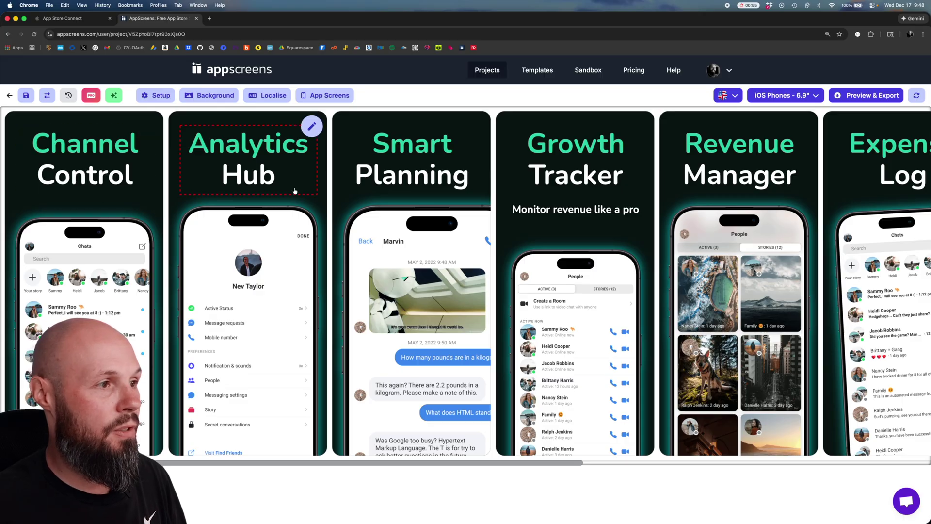
Delete the Expense Log screen, then begin removing the Goal Setter screen
{"action": "scroll", "coordinate": [650, 238], "scroll_direction": "right", "scroll_amount": 8}
{"action": "scroll", "coordinate": [651, 238], "scroll_direction": "right", "scroll_amount": 3}
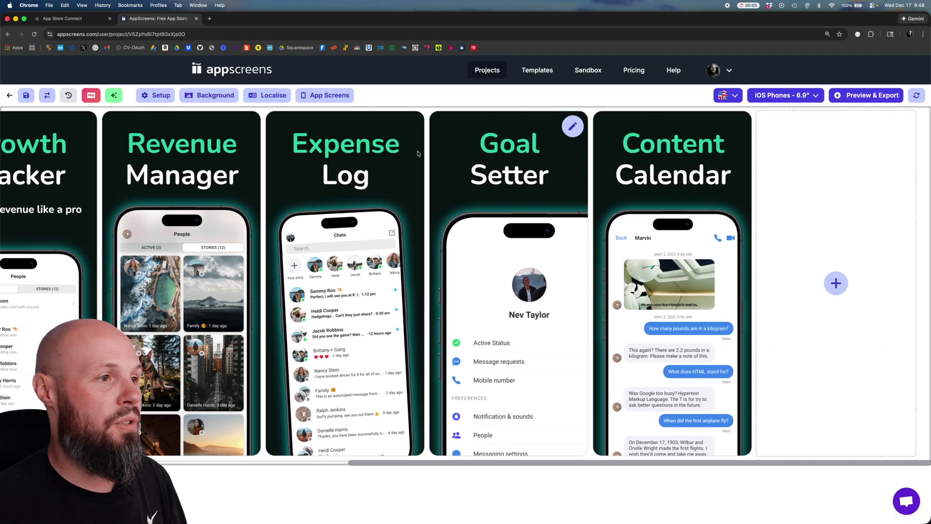
{"action": "left_click", "coordinate": [409, 126]}
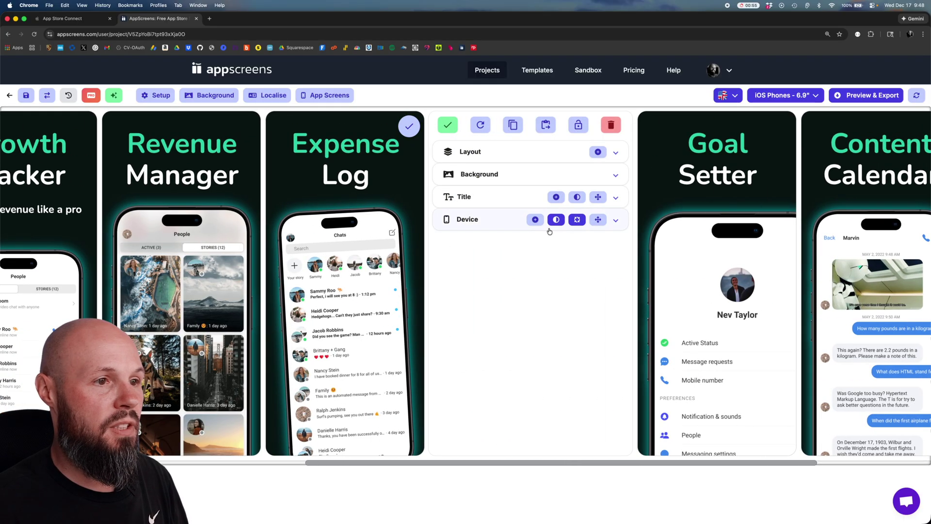
{"action": "left_click", "coordinate": [612, 126]}
{"action": "left_click", "coordinate": [519, 317]}
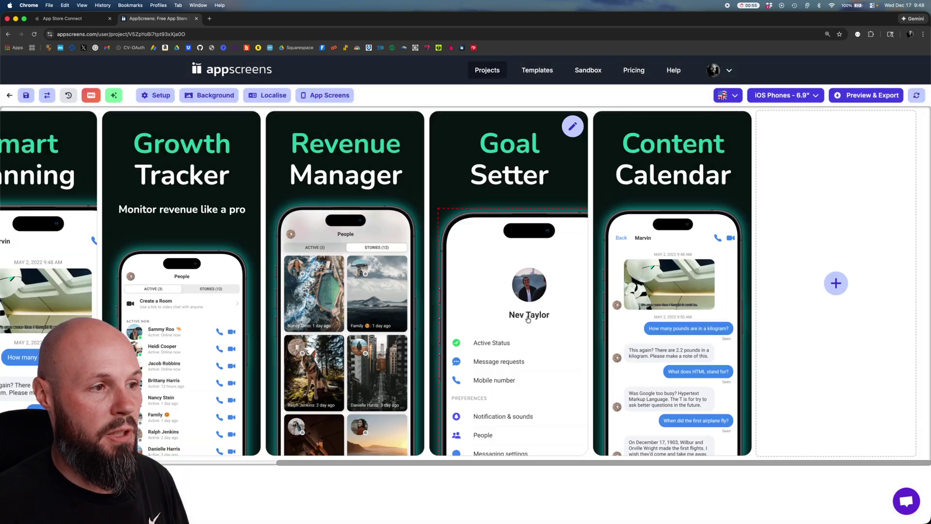
{"action": "left_click", "coordinate": [573, 126]}
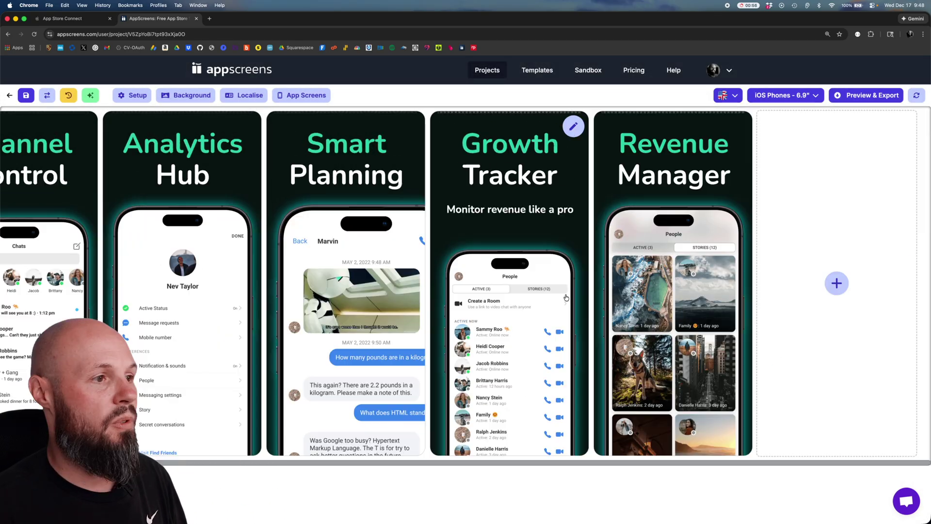
{"action": "scroll", "coordinate": [577, 219], "scroll_direction": "left", "scroll_amount": 2}
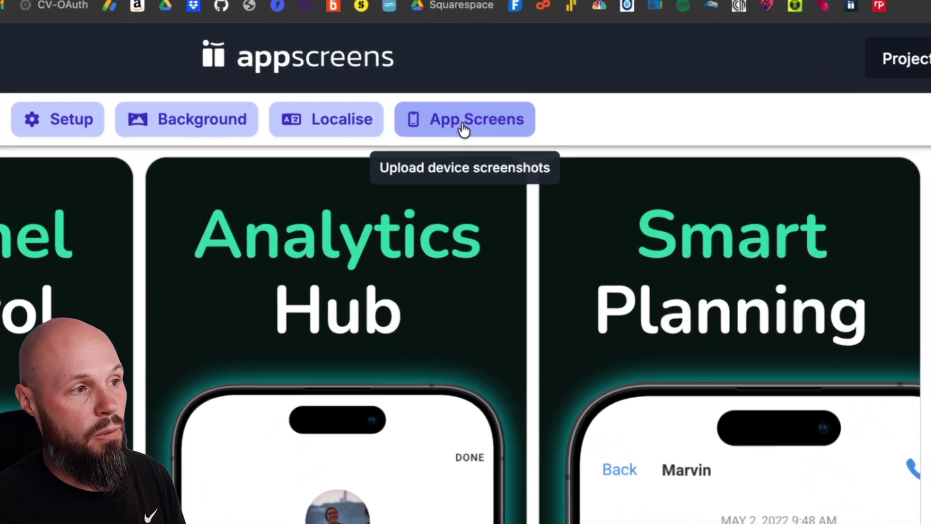
Add the first iPhone simulator screenshot to Screen 1's iOS Phones 6.9" slot
{"action": "left_click", "coordinate": [301, 96]}
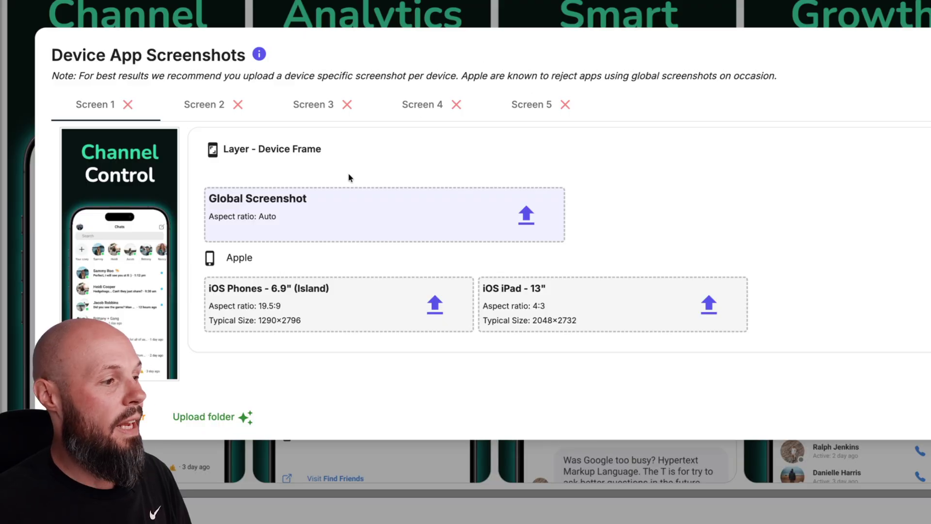
{"action": "mouse_move", "coordinate": [249, 318]}
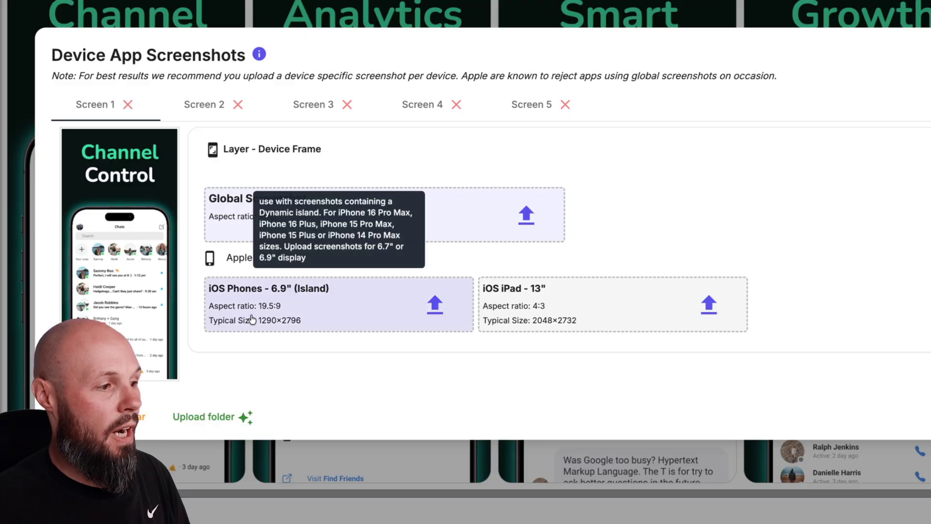
{"action": "mouse_move", "coordinate": [530, 309]}
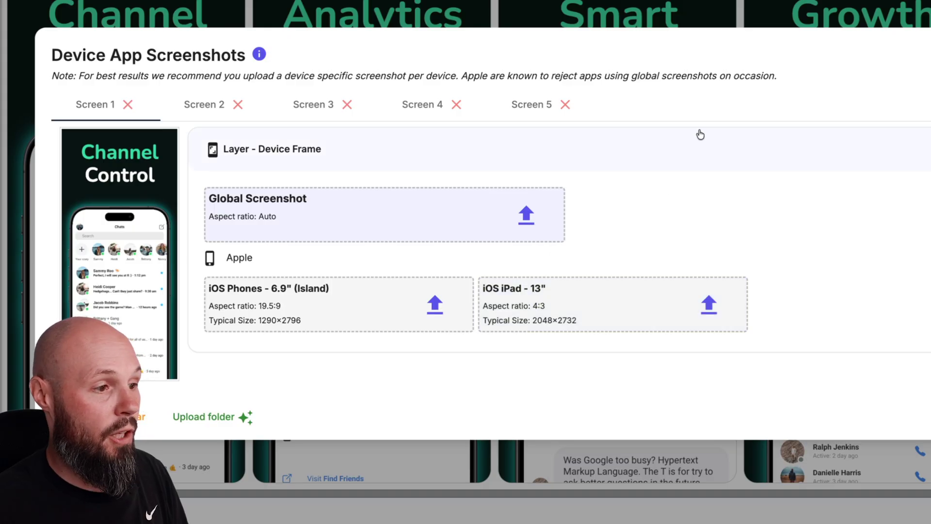
{"action": "key", "text": "super+Tab"}
{"action": "key", "text": "super+Tab"}
{"action": "key", "text": "super+Tab"}
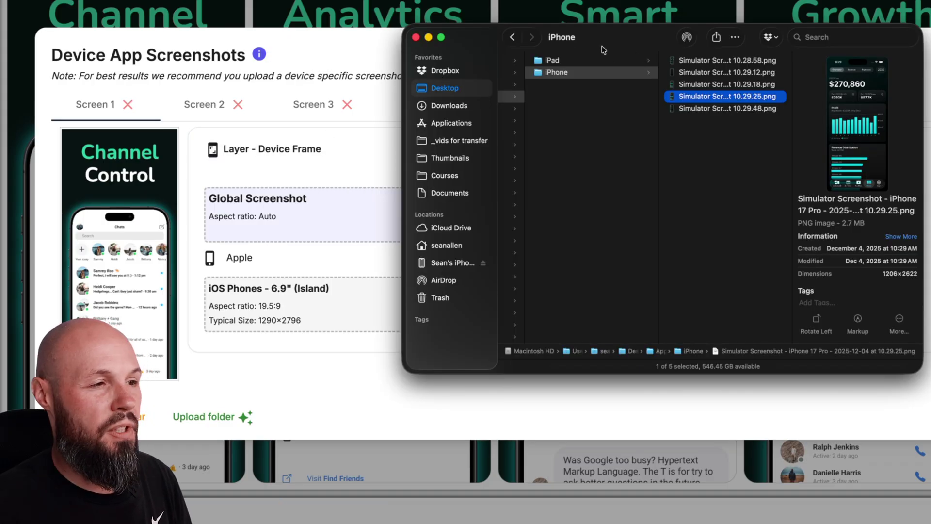
{"action": "left_click", "coordinate": [732, 61]}
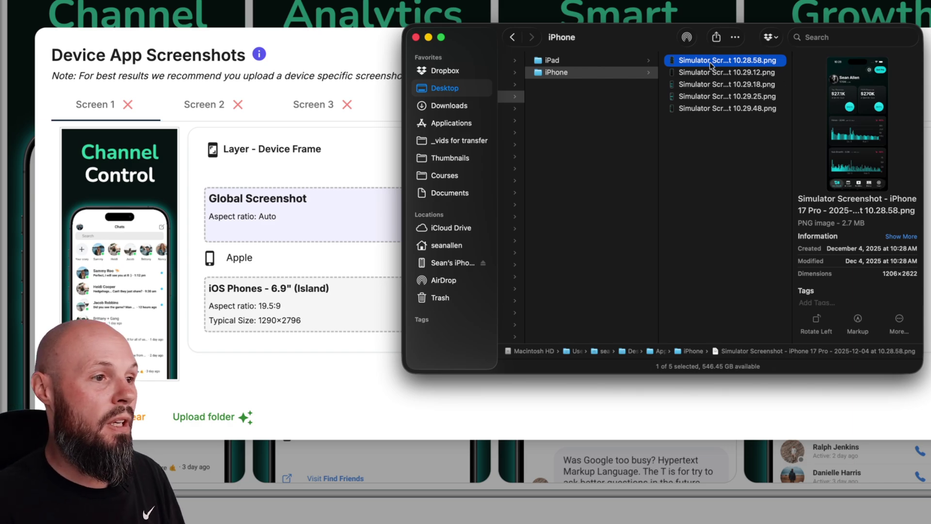
{"action": "left_click_drag", "start_coordinate": [709, 62], "coordinate": [228, 291]}
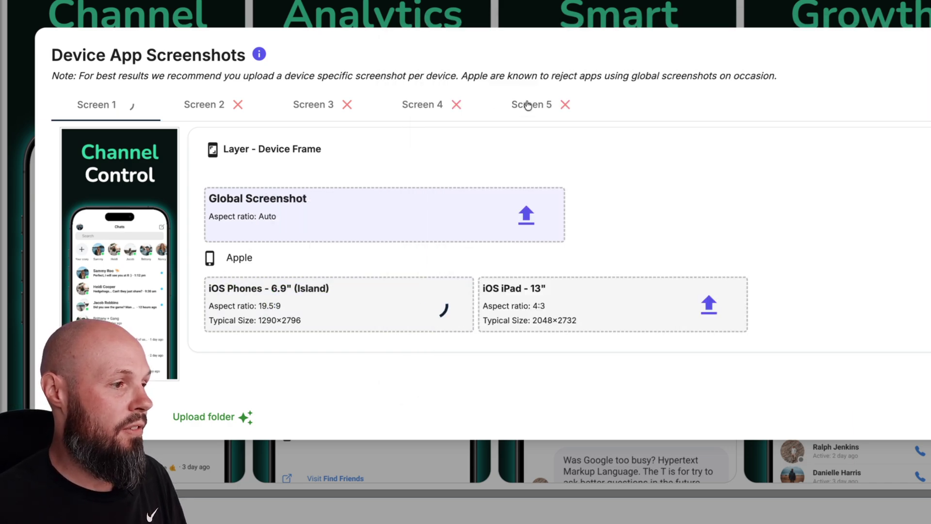
Add the first iPad simulator screenshot to Screen 1's iOS iPad 13" slot
{"action": "key", "text": "super+Tab"}
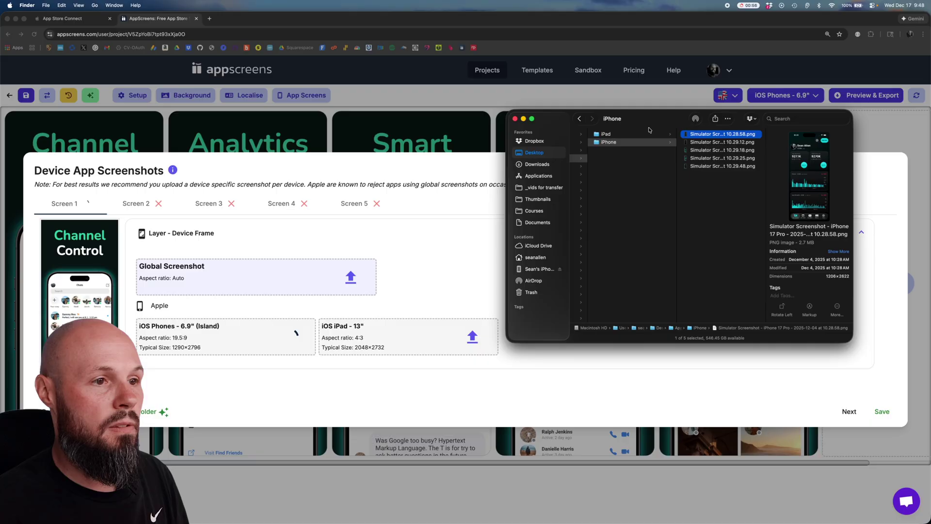
{"action": "left_click", "coordinate": [633, 135]}
{"action": "left_click", "coordinate": [715, 137]}
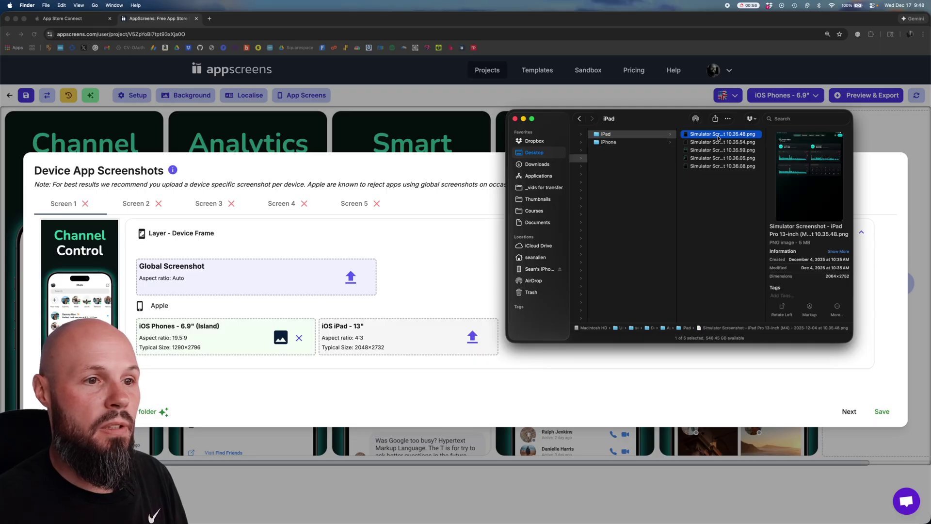
{"action": "left_click_drag", "start_coordinate": [719, 137], "coordinate": [381, 339]}
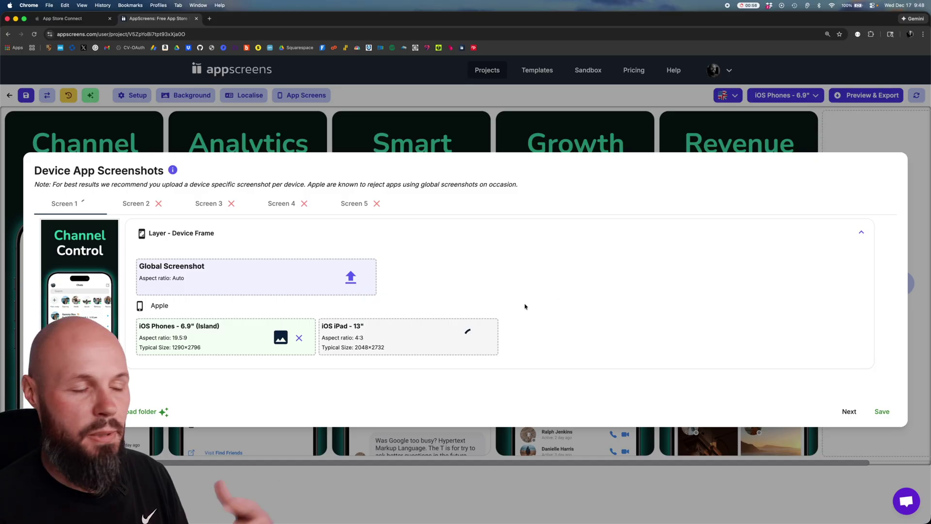
Fill Screen 2's iPhone 6.9" and iPad 13" slots with simulator screenshots from Finder
{"action": "left_click", "coordinate": [137, 204]}
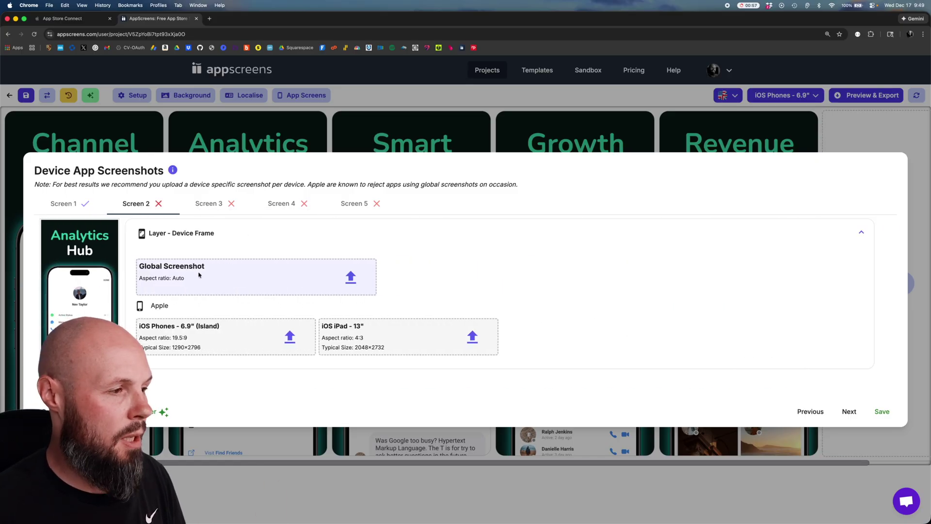
{"action": "key", "text": "super+Tab"}
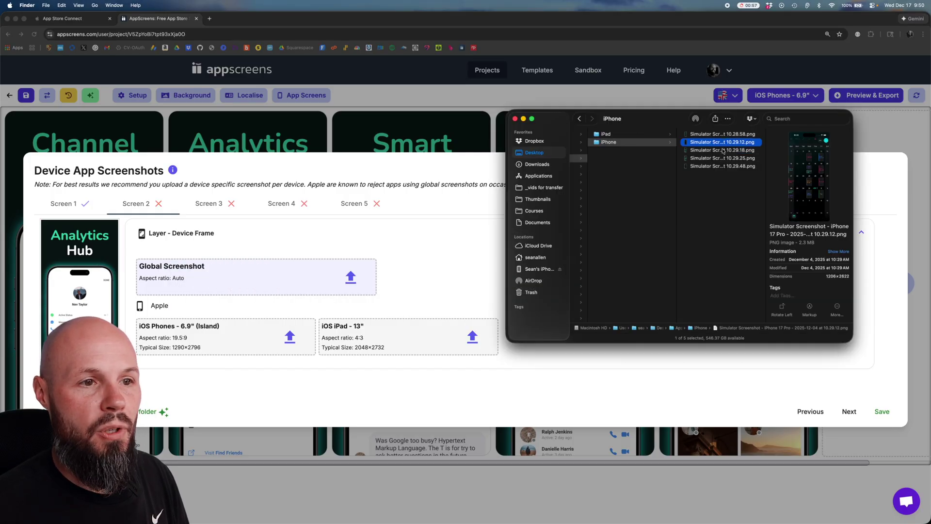
{"action": "left_click_drag", "start_coordinate": [722, 151], "coordinate": [209, 340]}
{"action": "key", "text": "super+Tab"}
{"action": "left_click", "coordinate": [618, 134]}
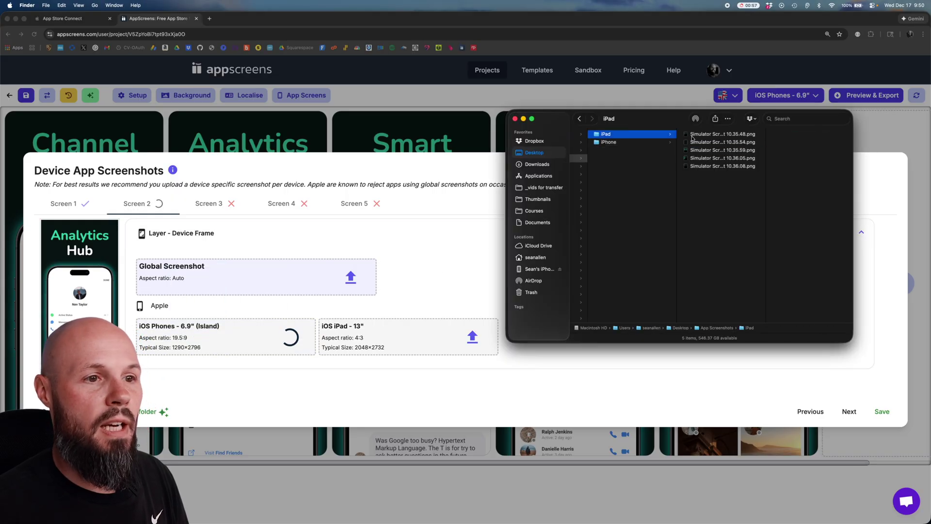
{"action": "left_click", "coordinate": [716, 152]}
{"action": "left_click_drag", "start_coordinate": [716, 155], "coordinate": [403, 334]}
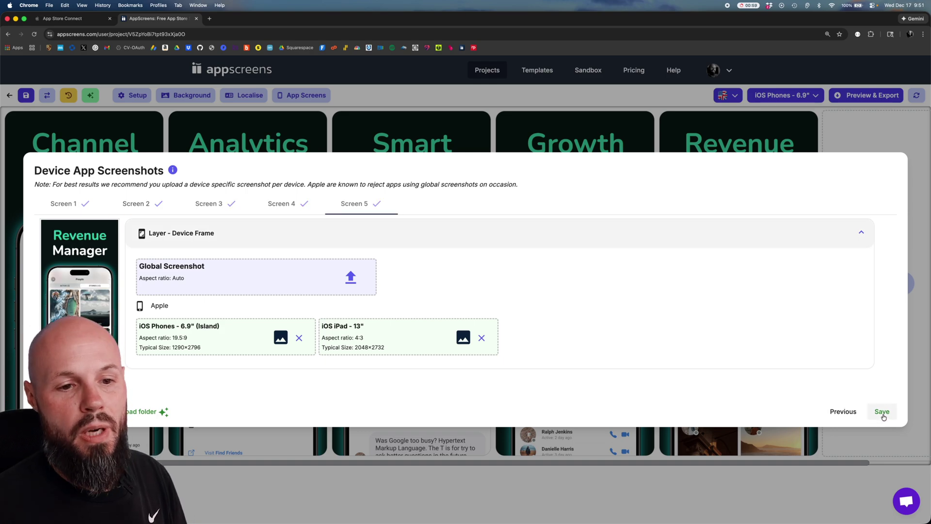
Save the per-device screenshots and close the Device App Screenshots dialog
{"action": "left_click", "coordinate": [883, 412]}
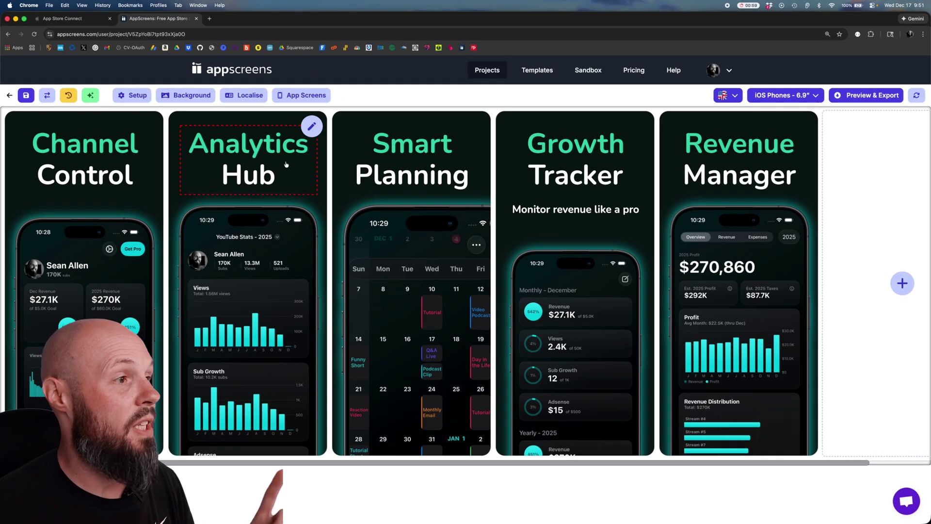
Set the project background to the Gradient style with the Mirage preset
{"action": "left_click", "coordinate": [187, 95]}
{"action": "left_click", "coordinate": [276, 138]}
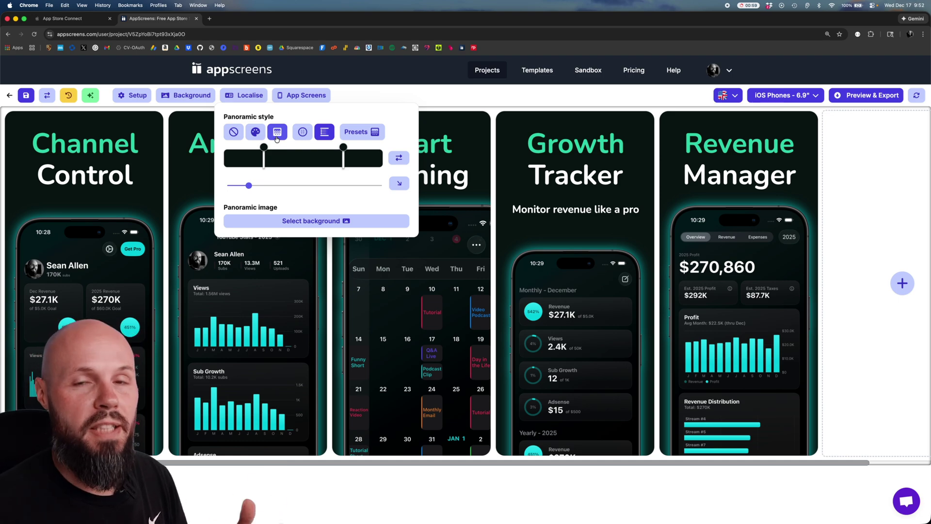
{"action": "left_click", "coordinate": [360, 134]}
{"action": "scroll", "coordinate": [451, 206], "scroll_direction": "down", "scroll_amount": 5}
{"action": "scroll", "coordinate": [456, 207], "scroll_direction": "down", "scroll_amount": 1}
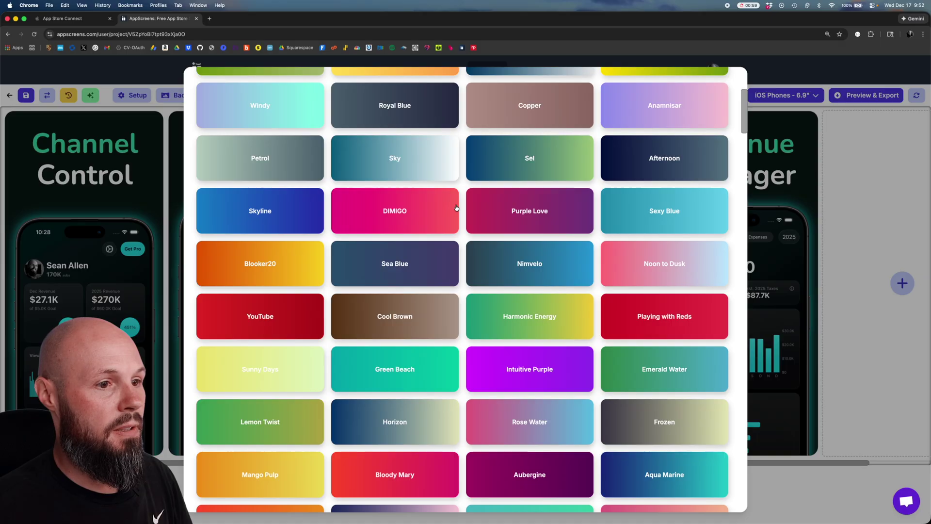
{"action": "scroll", "coordinate": [455, 207], "scroll_direction": "down", "scroll_amount": 7}
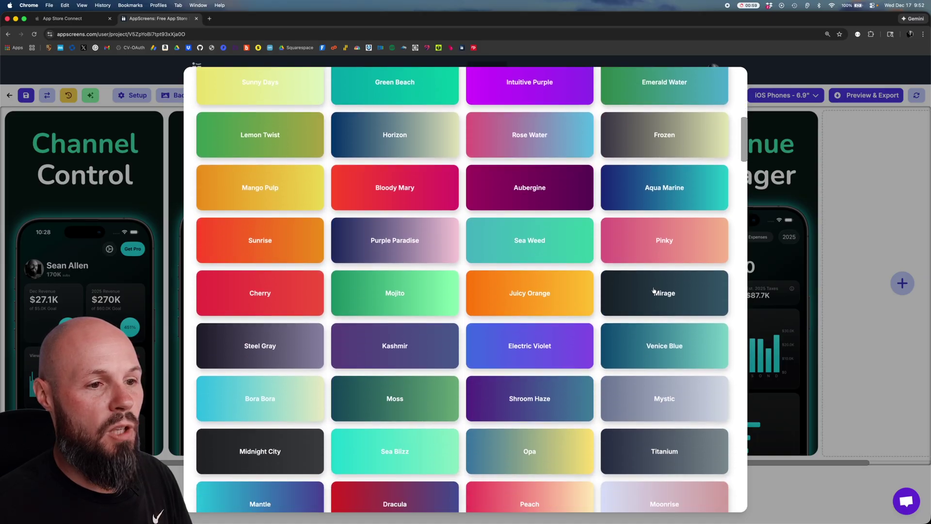
{"action": "left_click", "coordinate": [664, 294]}
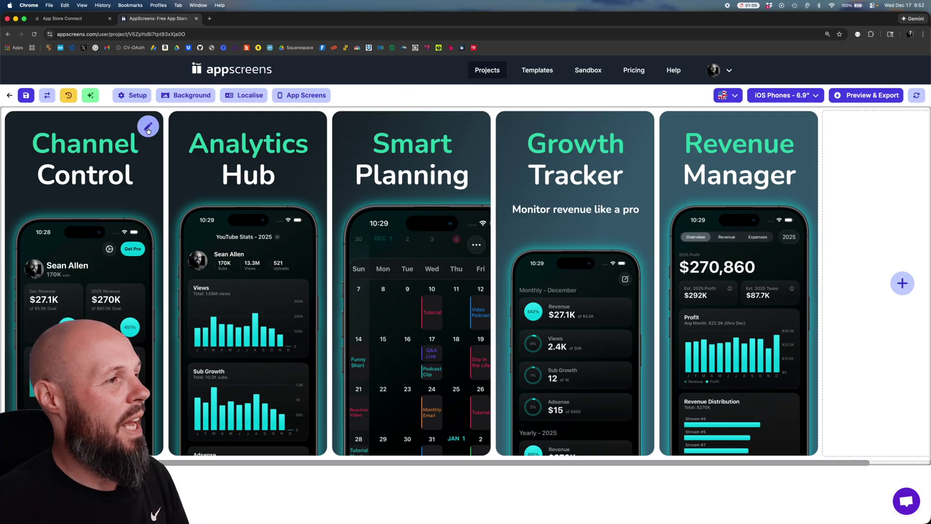
{"action": "left_click", "coordinate": [147, 129]}
{"action": "left_click", "coordinate": [147, 129]}
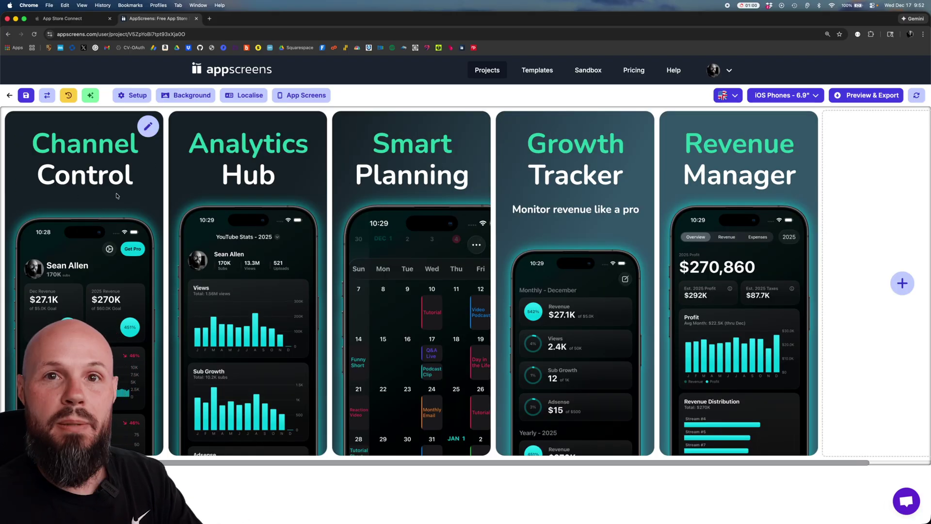
{"action": "left_click", "coordinate": [148, 127]}
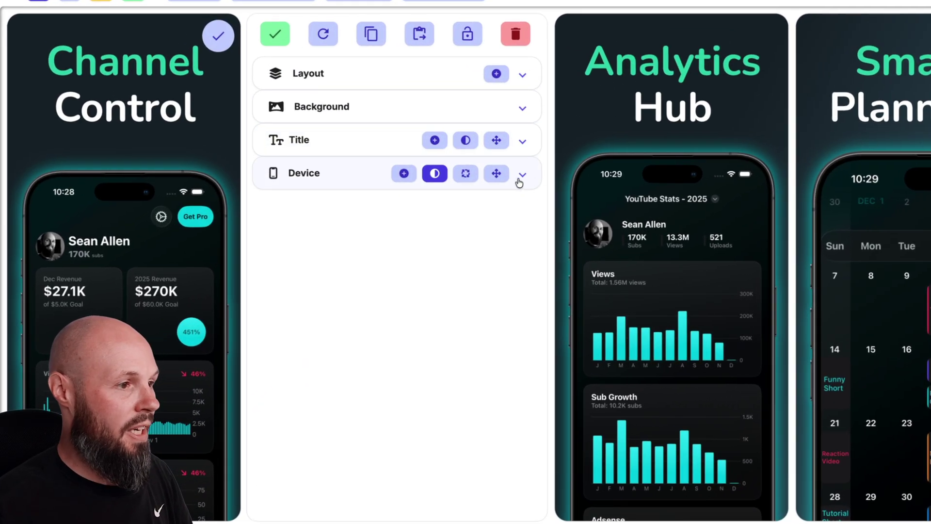
{"action": "left_click", "coordinate": [519, 178]}
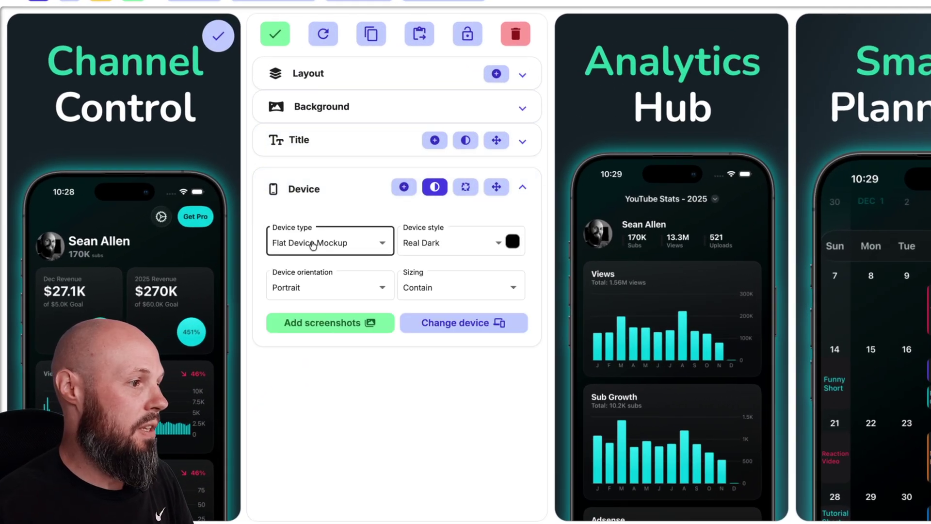
{"action": "left_click", "coordinate": [501, 248]}
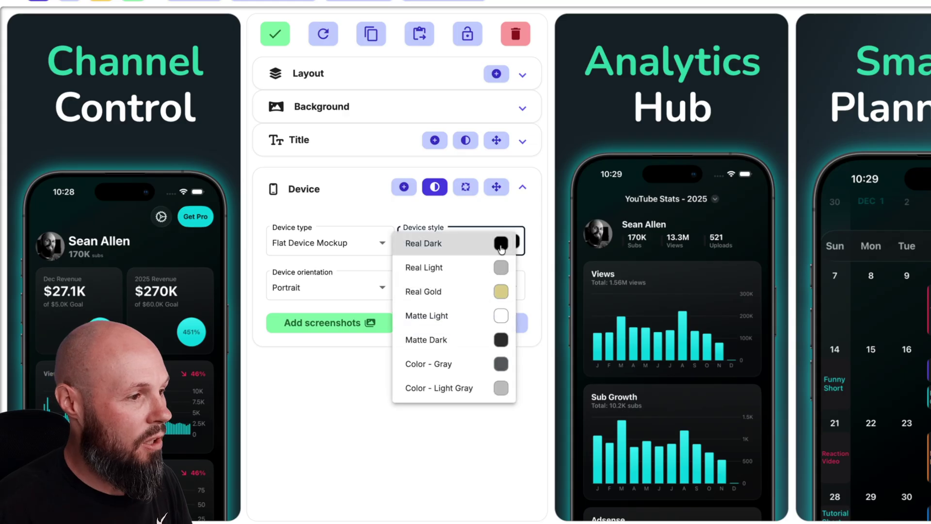
{"action": "left_click", "coordinate": [480, 275]}
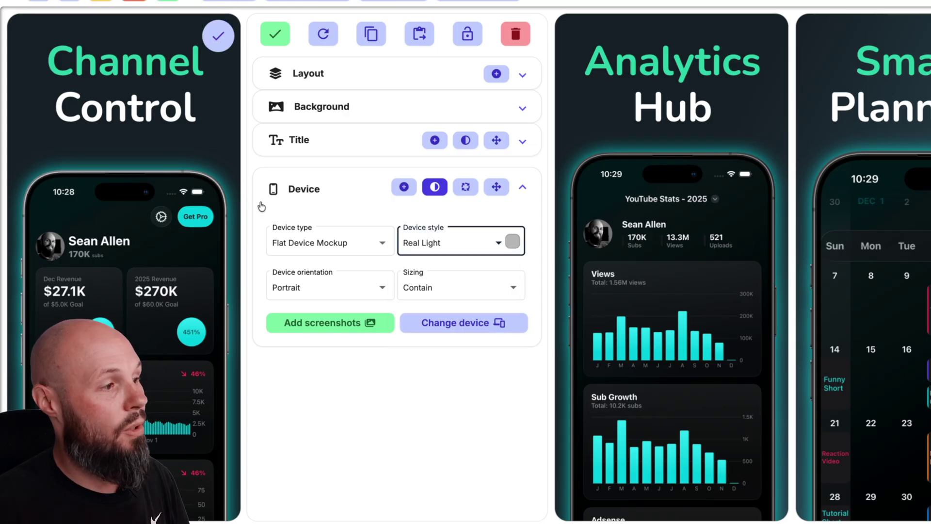
Colour the title word Channel with the Get Pro button's cyan using the eyedropper
{"action": "left_click", "coordinate": [153, 71]}
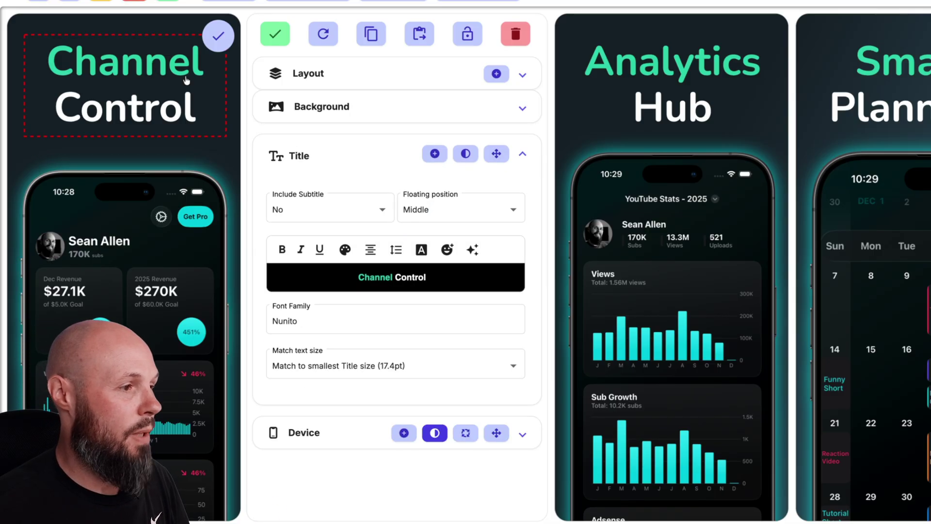
{"action": "double_click", "coordinate": [373, 275]}
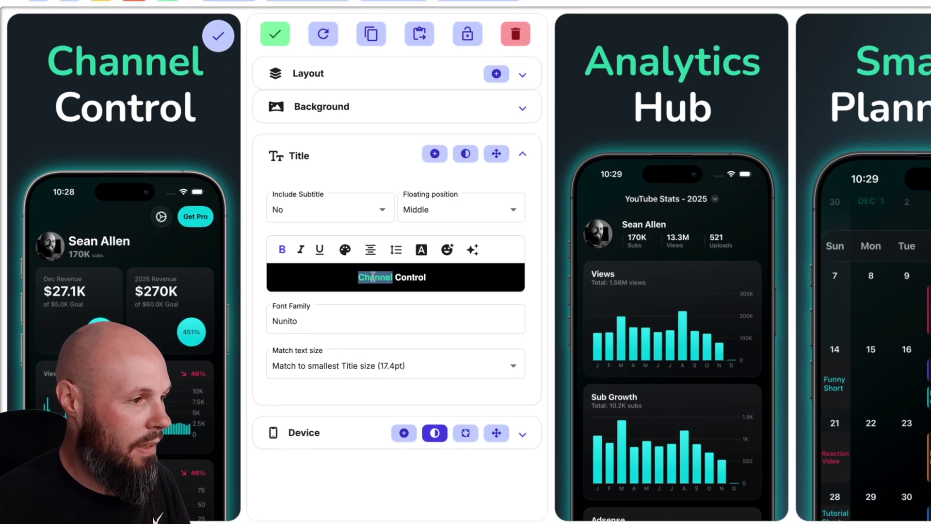
{"action": "left_click", "coordinate": [345, 249]}
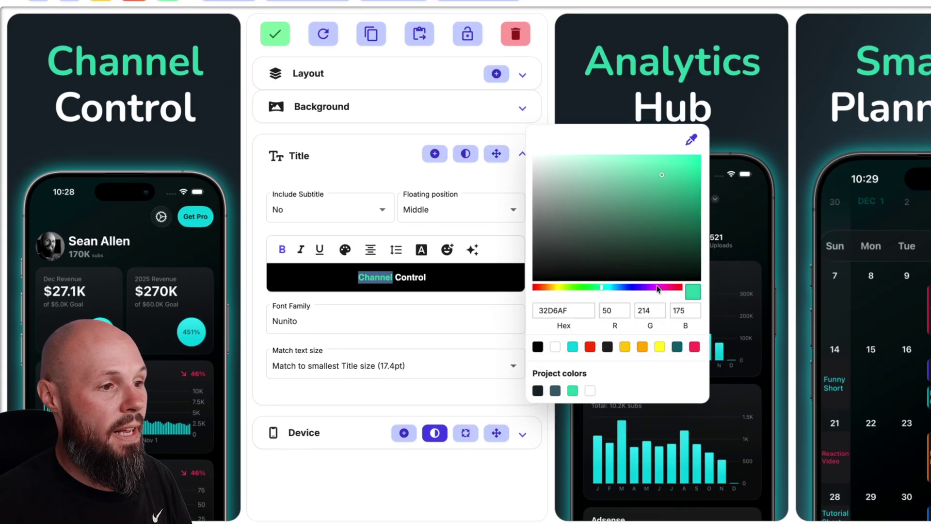
{"action": "left_click", "coordinate": [691, 140]}
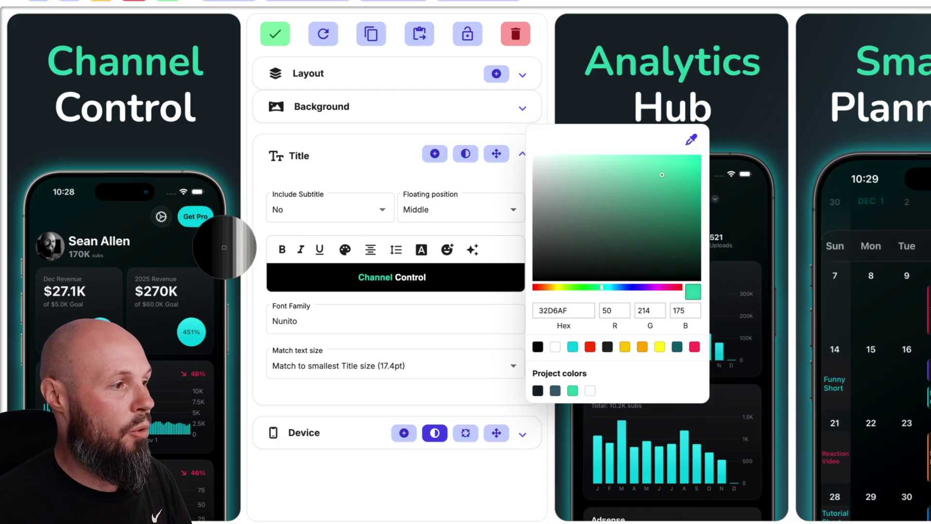
{"action": "left_click", "coordinate": [202, 224]}
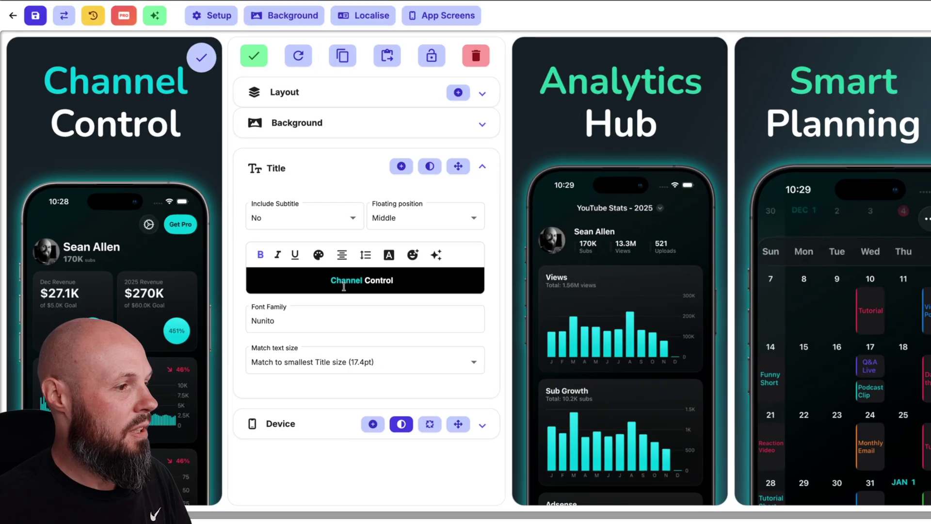
Set the title font to Roboto
{"action": "left_click", "coordinate": [315, 324]}
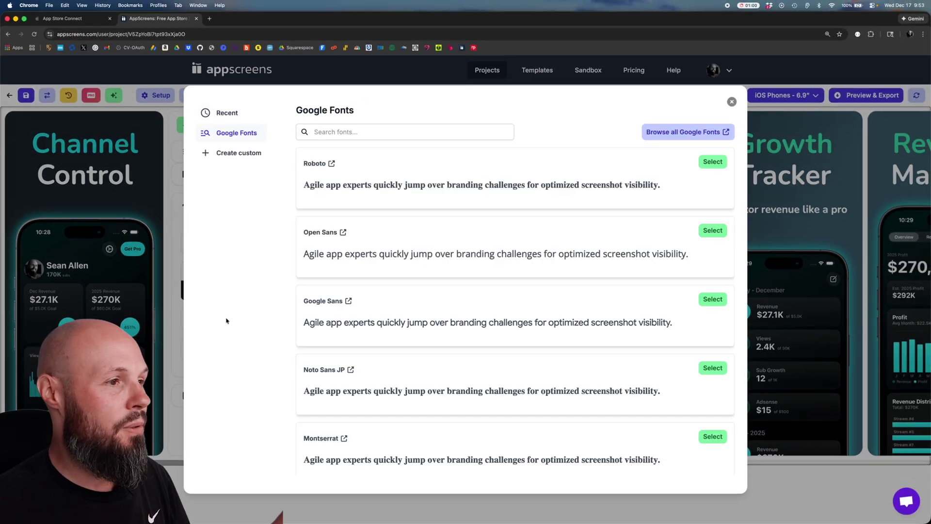
{"action": "left_click", "coordinate": [712, 163]}
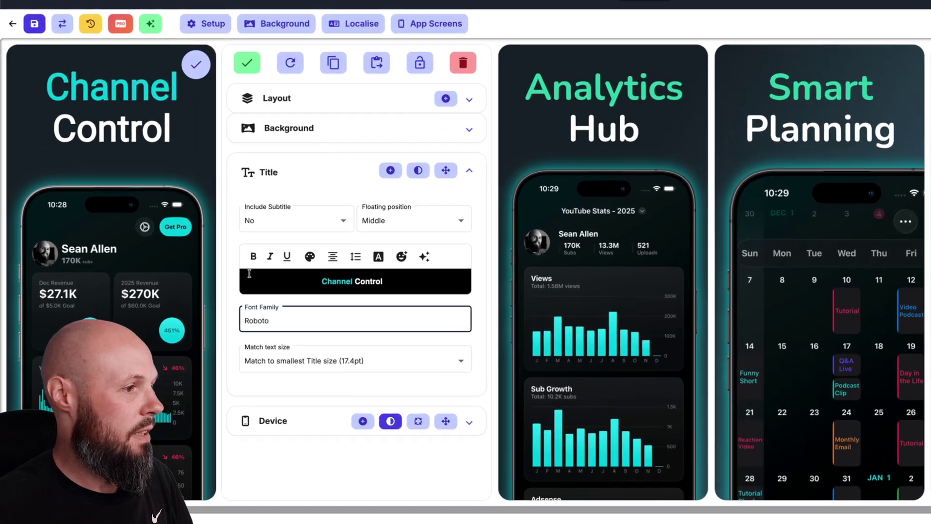
{"action": "left_click", "coordinate": [207, 272]}
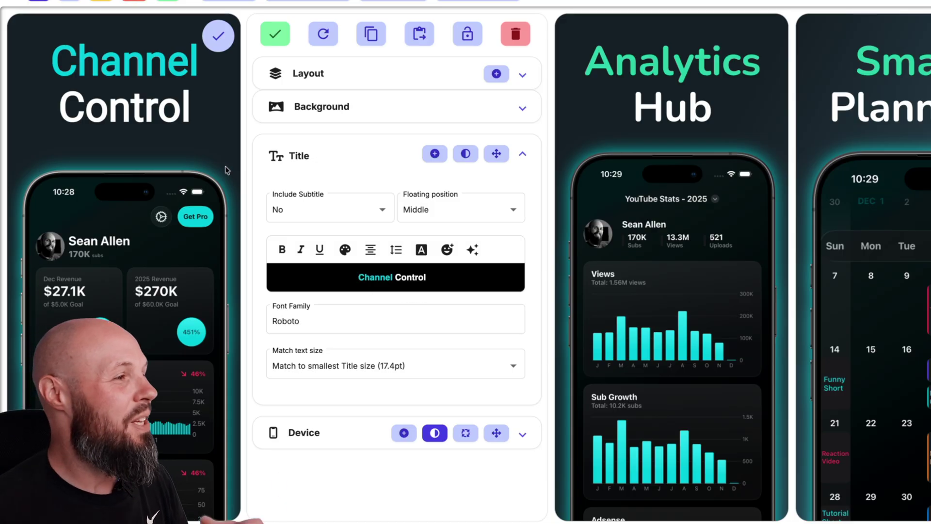
Set up copying background settings, device style and text styles to screenshots 2–5
{"action": "left_click", "coordinate": [420, 37]}
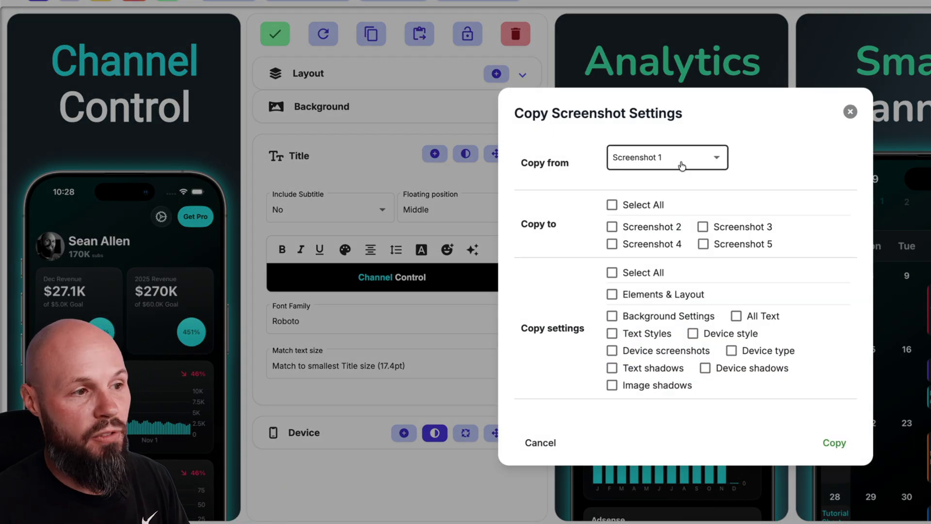
{"action": "left_click", "coordinate": [613, 205]}
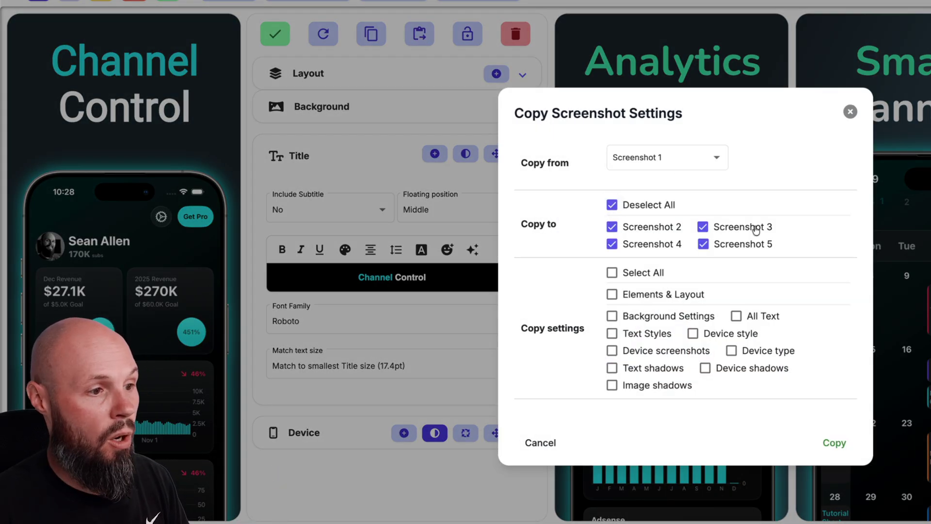
{"action": "left_click", "coordinate": [612, 316]}
{"action": "left_click", "coordinate": [715, 334]}
{"action": "left_click", "coordinate": [643, 334]}
Copy Channel Control's background, text and device styles to the other four screens
{"action": "left_click", "coordinate": [833, 442]}
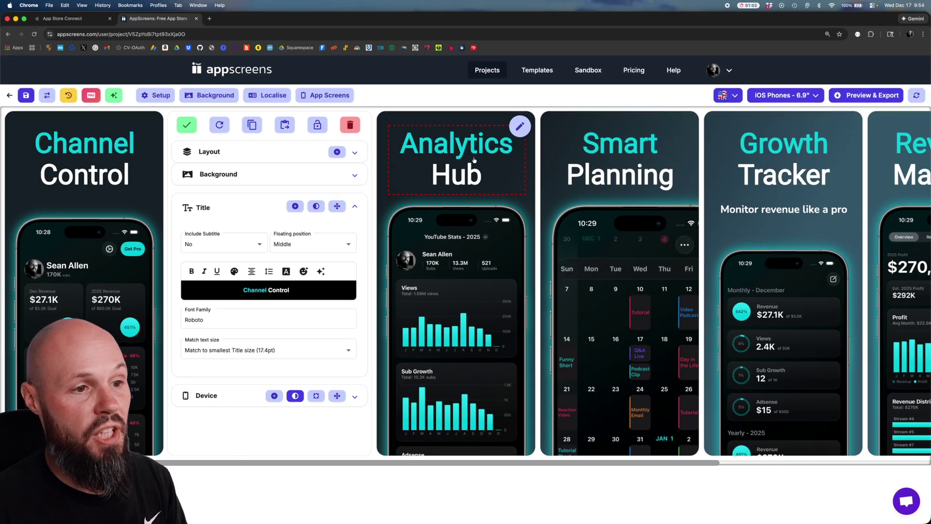
{"action": "scroll", "coordinate": [771, 243], "scroll_direction": "right", "scroll_amount": 5}
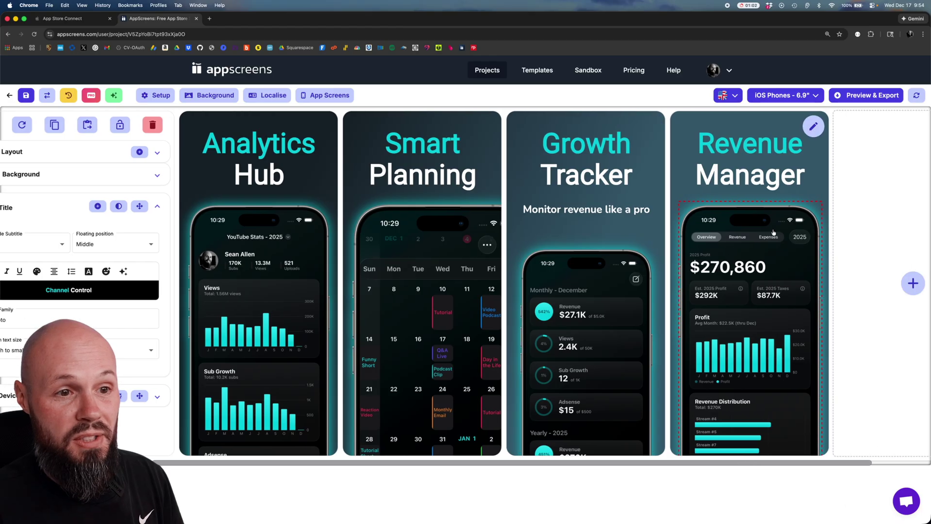
{"action": "scroll", "coordinate": [747, 218], "scroll_direction": "left", "scroll_amount": 5}
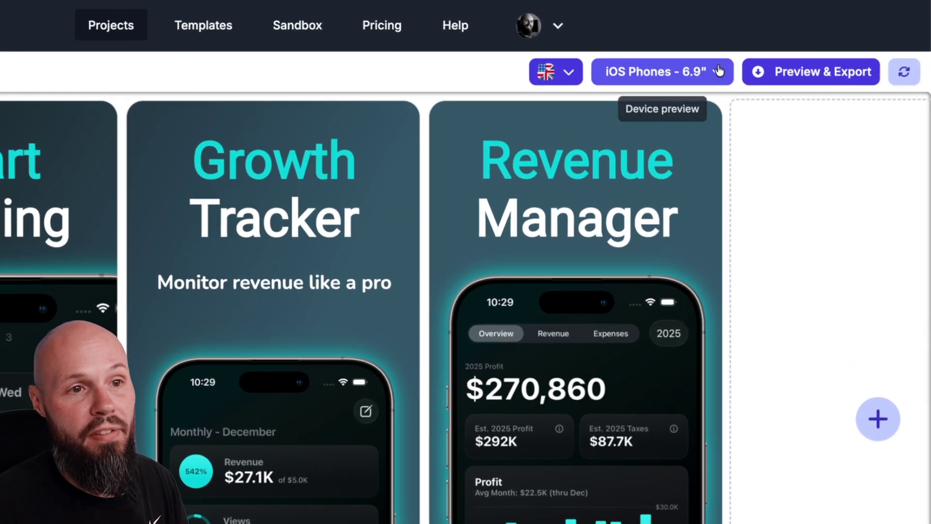
Switch the canvas to the iOS iPad - 13" screens and check the Smart Planning screen
{"action": "left_click", "coordinate": [778, 85]}
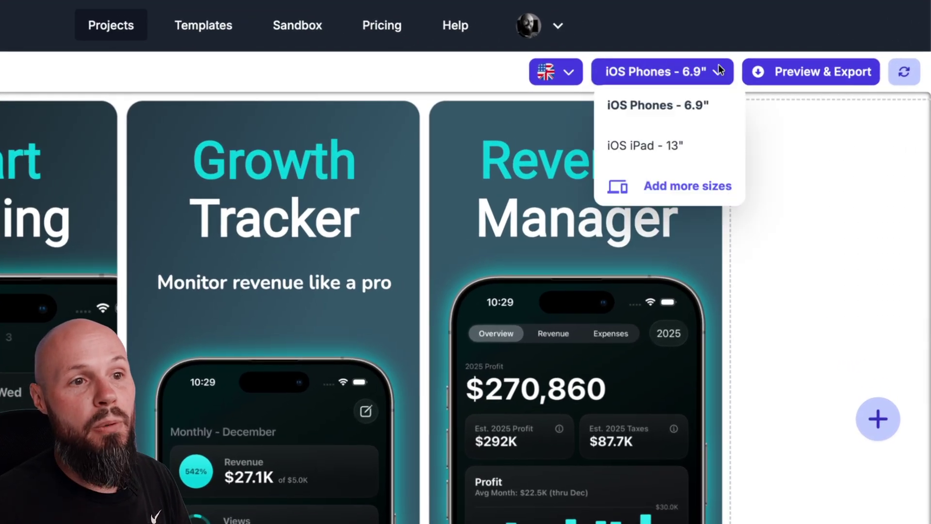
{"action": "left_click", "coordinate": [652, 147]}
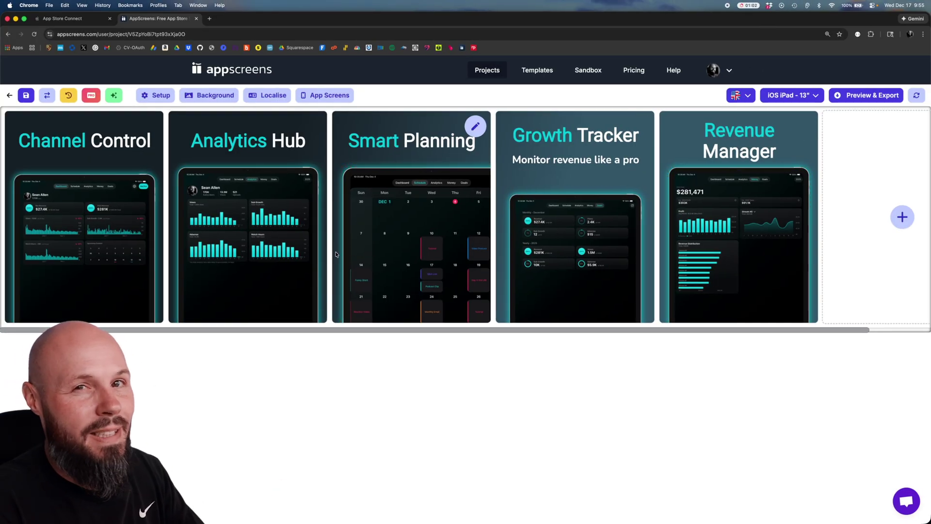
{"action": "left_click", "coordinate": [483, 134]}
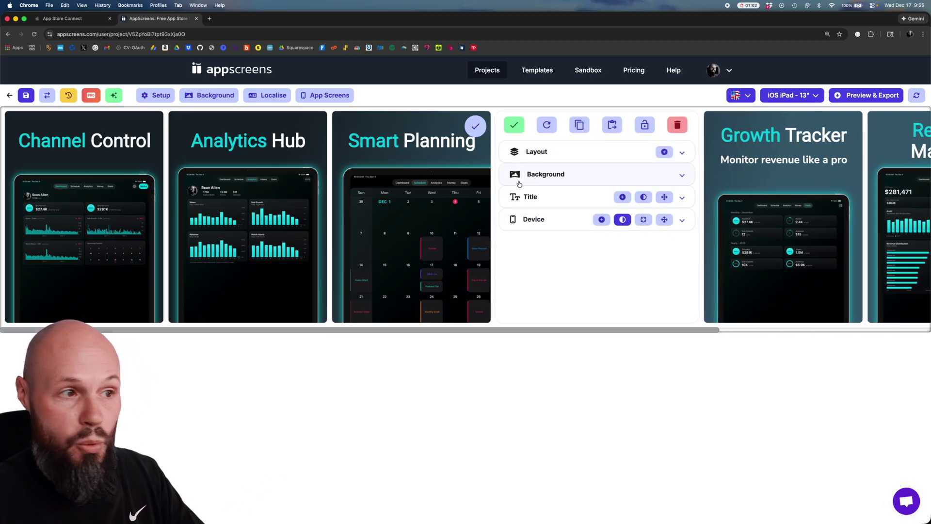
{"action": "left_click", "coordinate": [475, 126]}
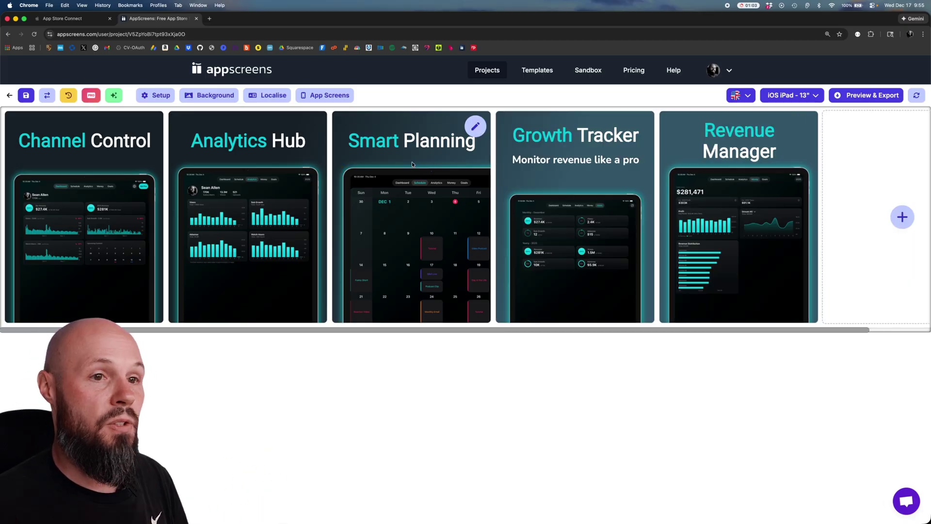
{"action": "left_click", "coordinate": [865, 97]}
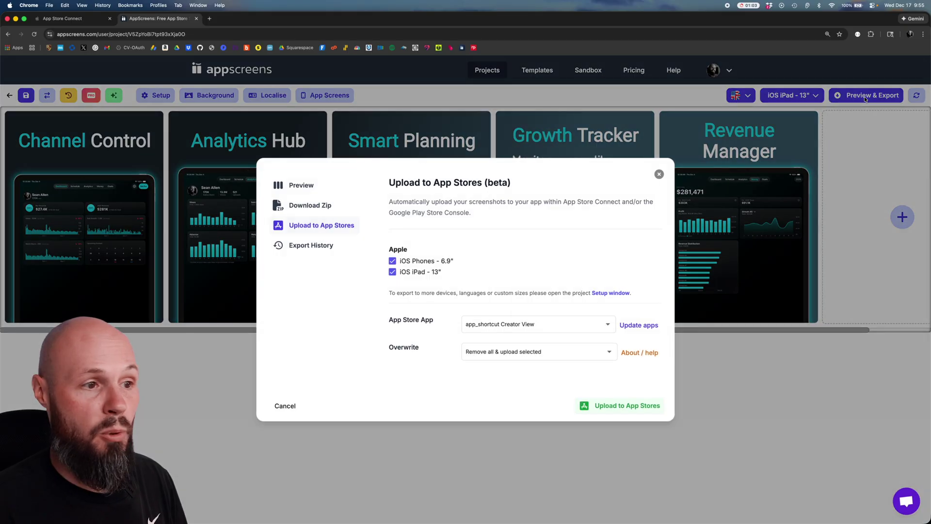
{"action": "left_click", "coordinate": [312, 189]}
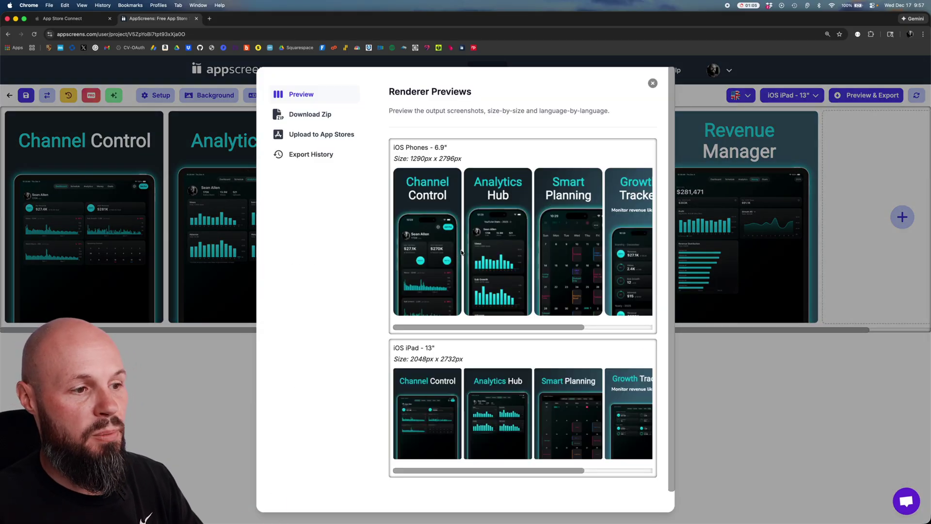
{"action": "scroll", "coordinate": [461, 251], "scroll_direction": "down", "scroll_amount": 1}
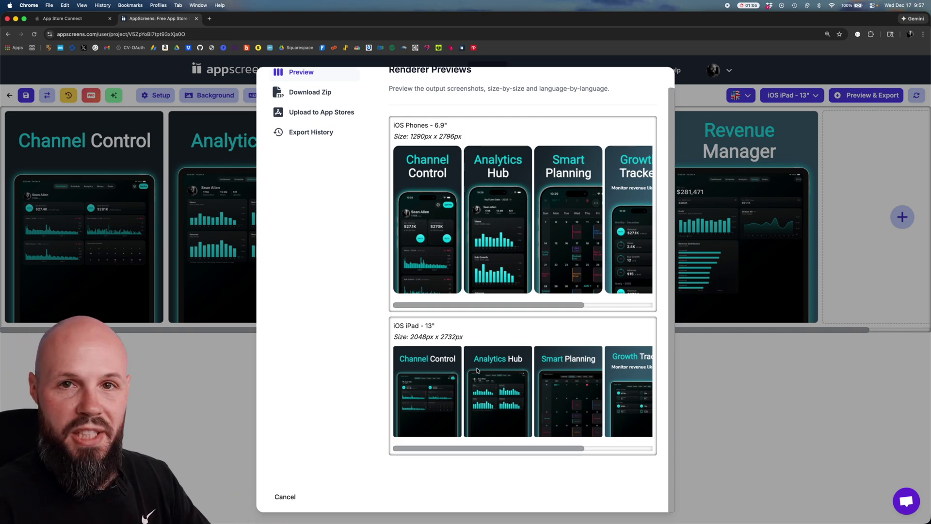
{"action": "scroll", "coordinate": [558, 231], "scroll_direction": "right", "scroll_amount": 5}
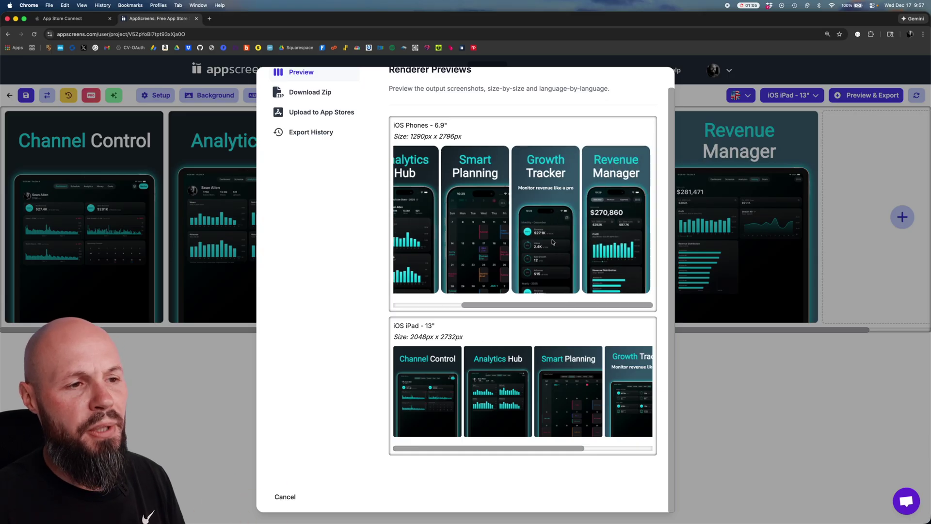
{"action": "scroll", "coordinate": [514, 334], "scroll_direction": "right", "scroll_amount": 5}
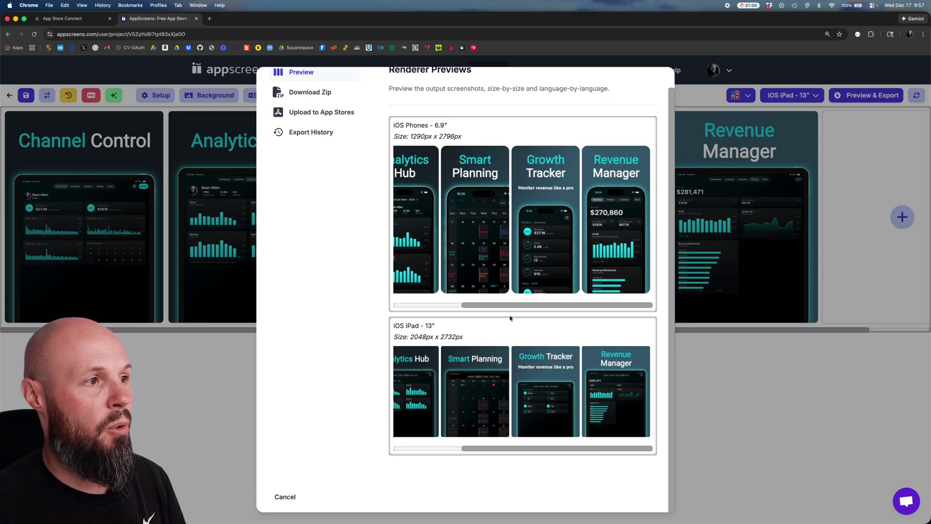
{"action": "scroll", "coordinate": [509, 318], "scroll_direction": "up", "scroll_amount": 1}
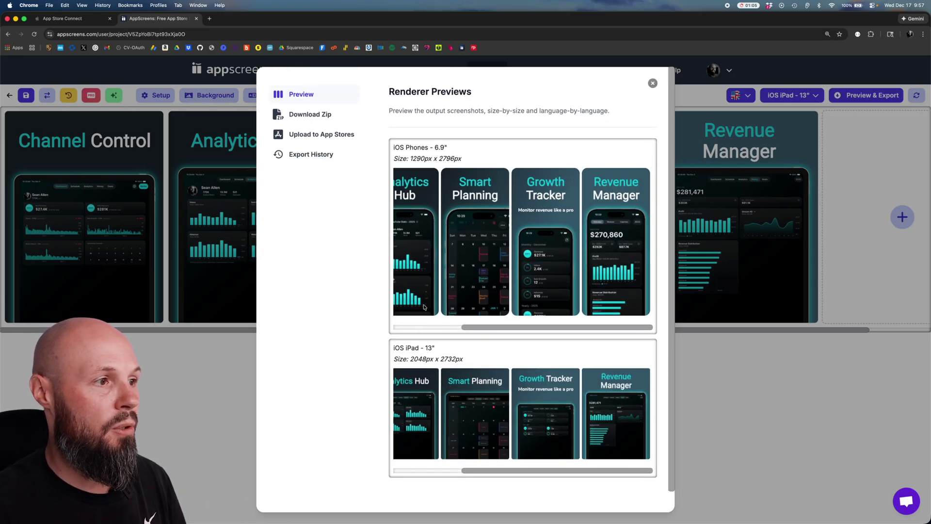
Attempt a direct upload to App Store Connect, then dismiss the upload failure
{"action": "left_click", "coordinate": [326, 138]}
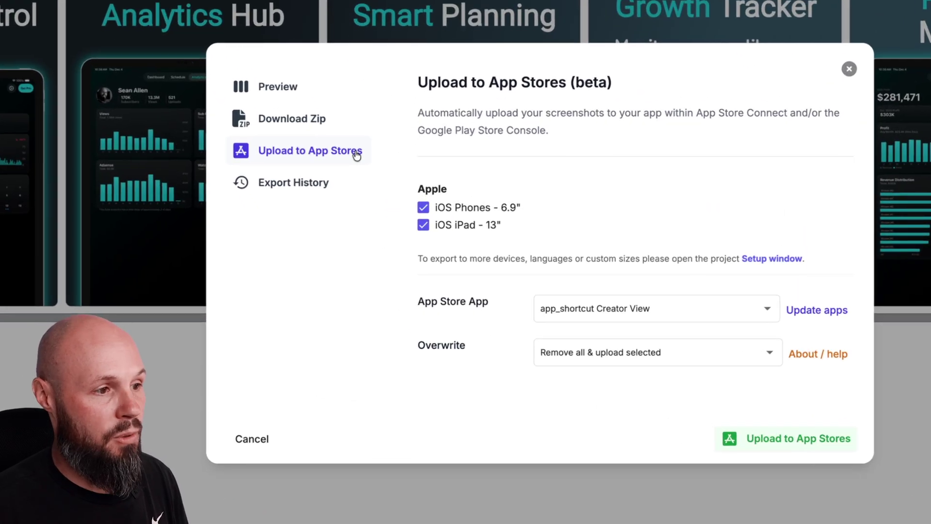
{"action": "left_click", "coordinate": [691, 319]}
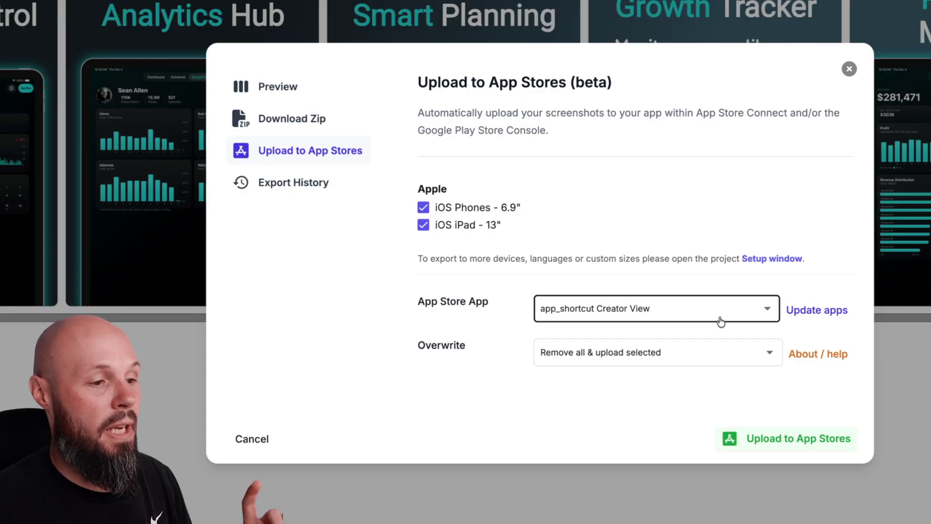
{"action": "left_click", "coordinate": [805, 442]}
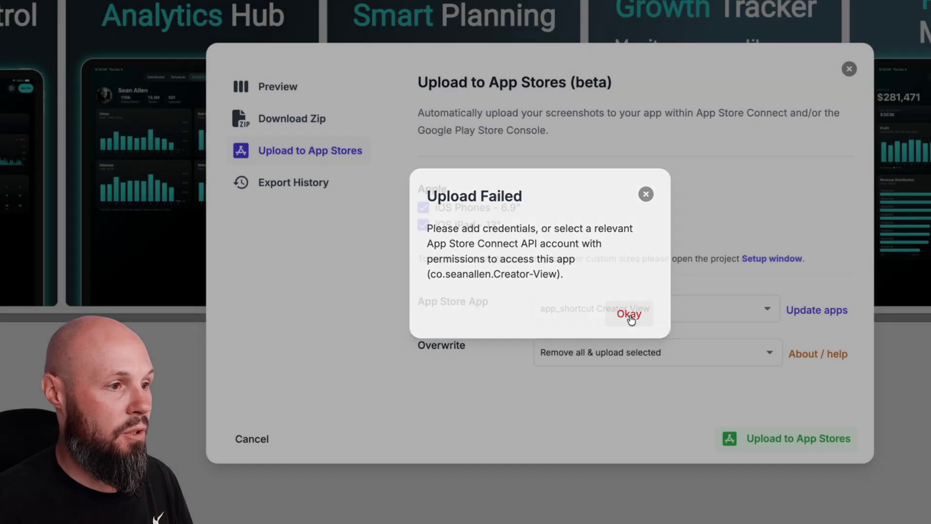
{"action": "left_click", "coordinate": [630, 315]}
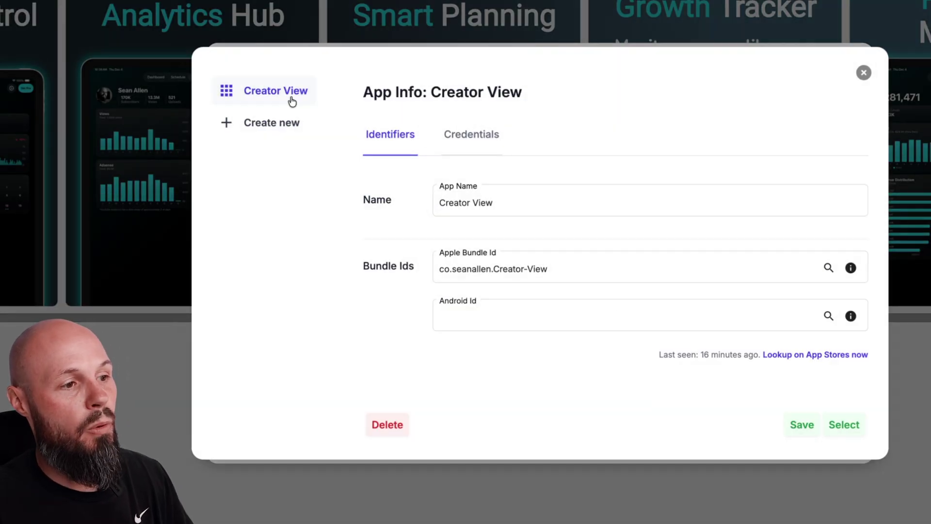
Attach the existing App Store Connect API key to Creator View and select it for upload
{"action": "left_click", "coordinate": [561, 266]}
{"action": "left_click_drag", "start_coordinate": [557, 266], "coordinate": [414, 270]}
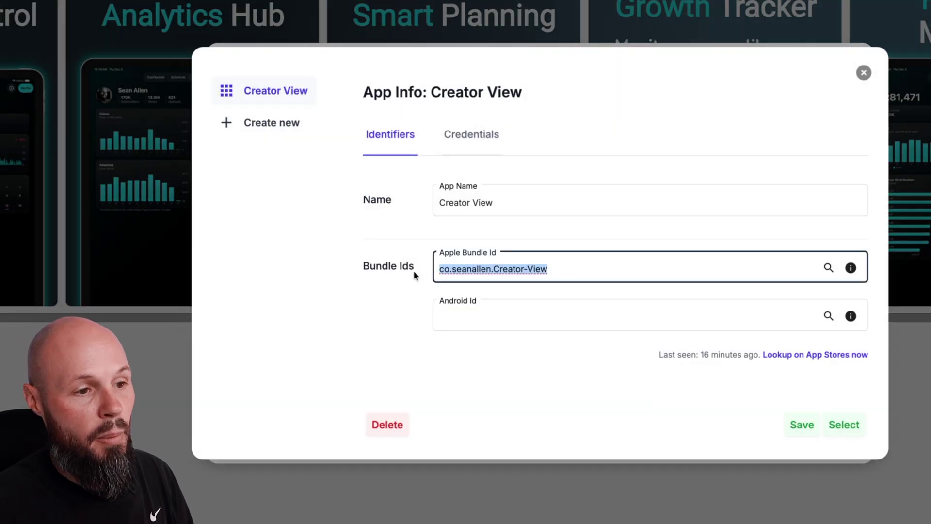
{"action": "left_click", "coordinate": [475, 137]}
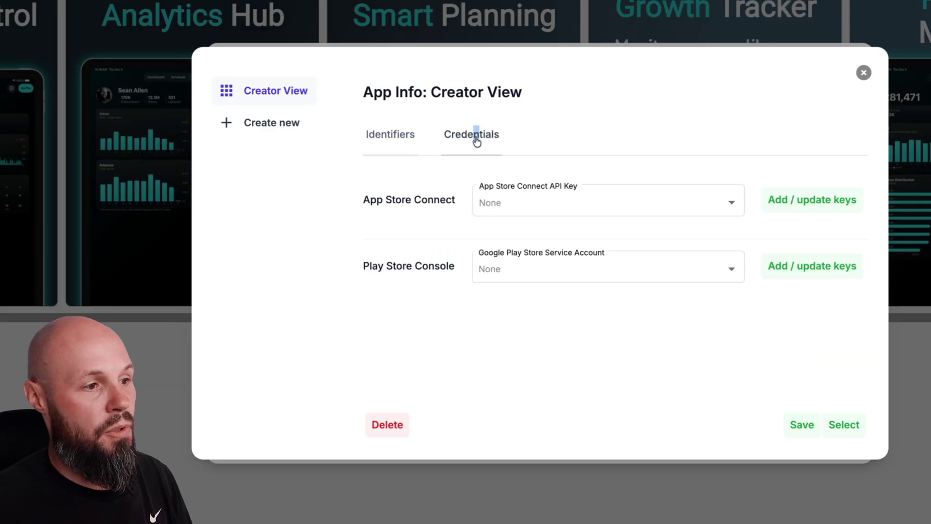
{"action": "left_click", "coordinate": [717, 205]}
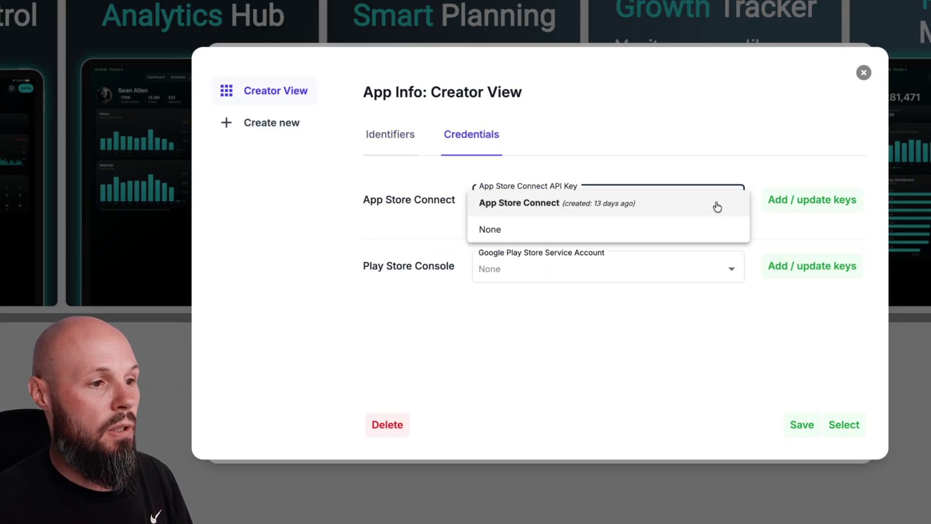
{"action": "left_click", "coordinate": [561, 203]}
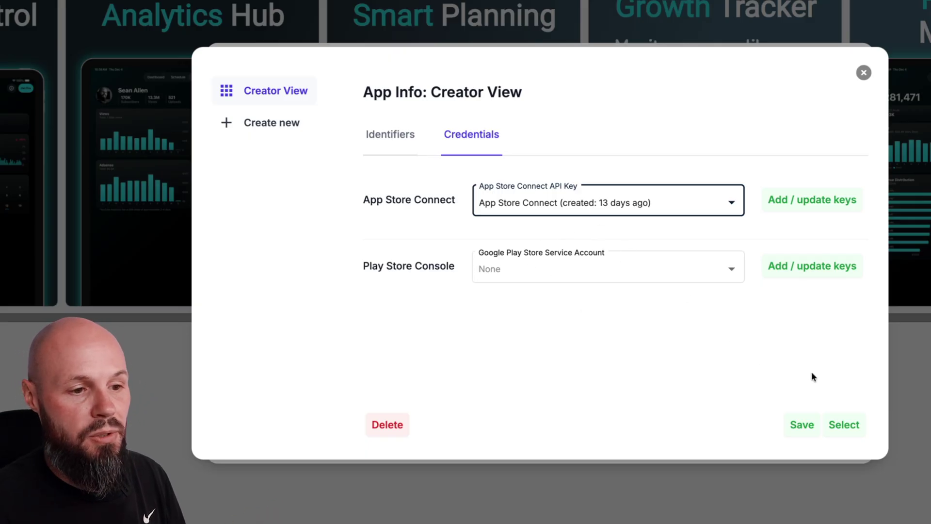
{"action": "left_click", "coordinate": [845, 426]}
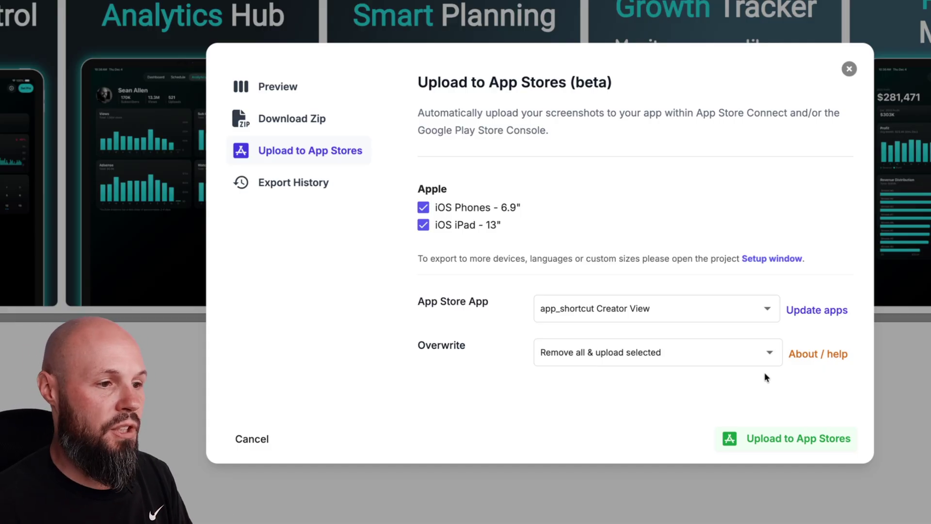
Upload the iPhone and iPad screenshot sets to App Store Connect and check the export status
{"action": "left_click", "coordinate": [792, 442]}
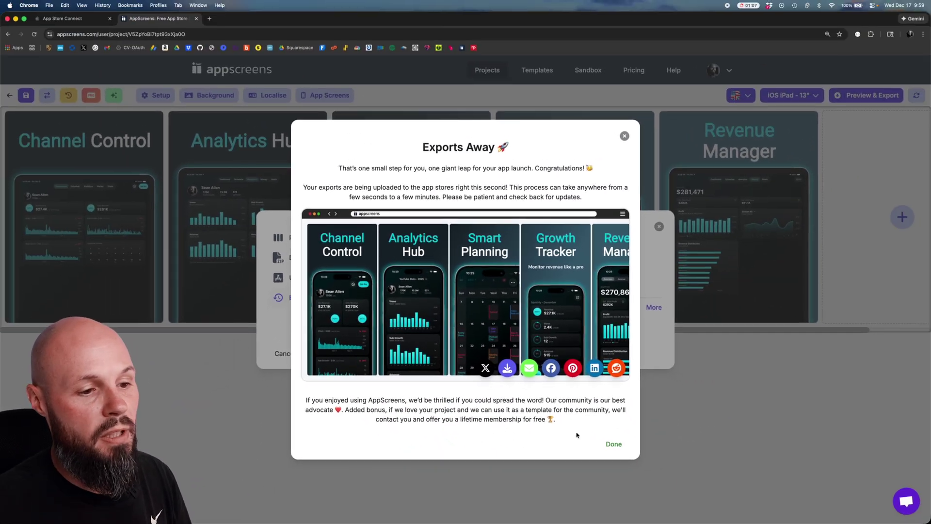
{"action": "left_click", "coordinate": [613, 444]}
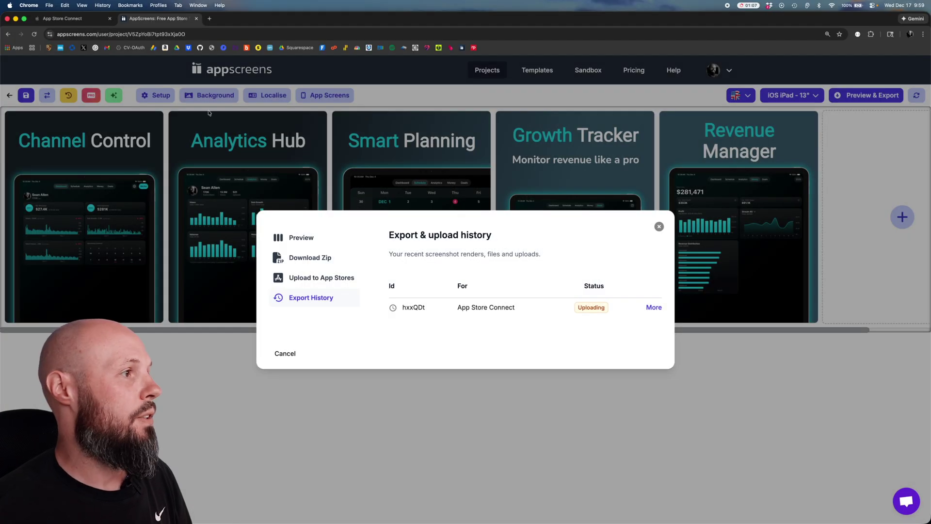
In App Store Connect's Media Manager, view all sizes and check the iPhone 6.9" and 6.3" screenshots
{"action": "left_click", "coordinate": [68, 21]}
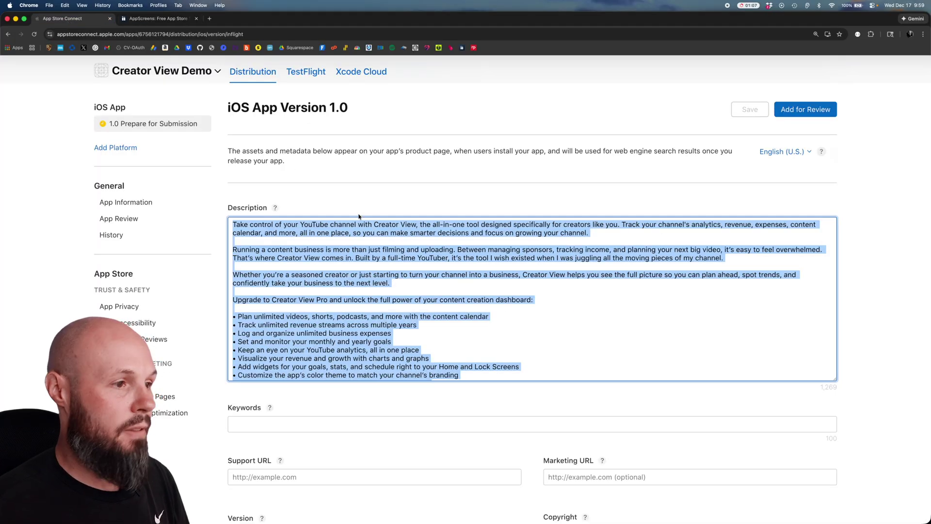
{"action": "scroll", "coordinate": [428, 259], "scroll_direction": "up", "scroll_amount": 10}
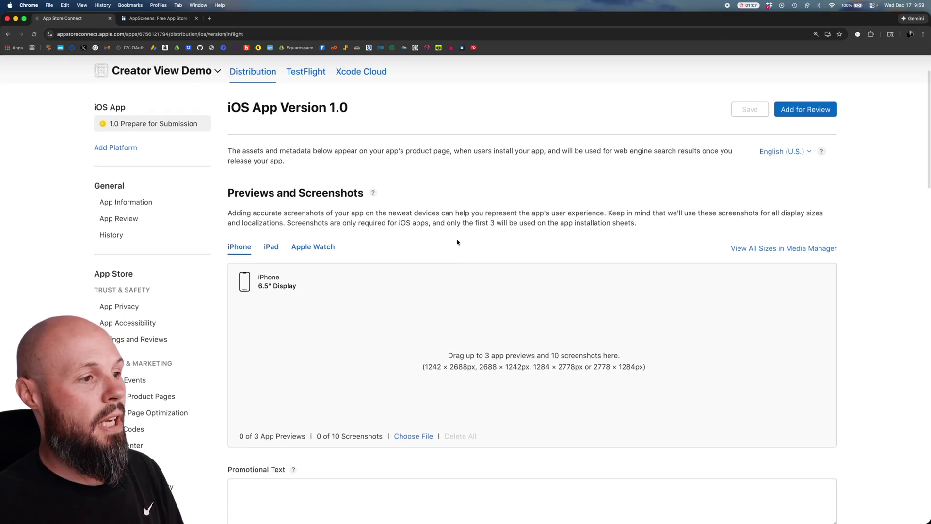
{"action": "left_click", "coordinate": [759, 249]}
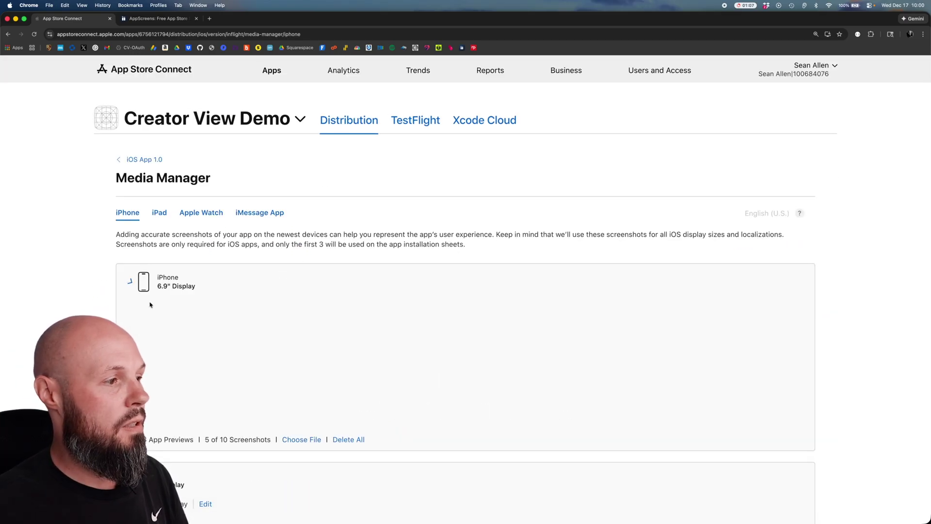
{"action": "scroll", "coordinate": [365, 262], "scroll_direction": "down", "scroll_amount": 2}
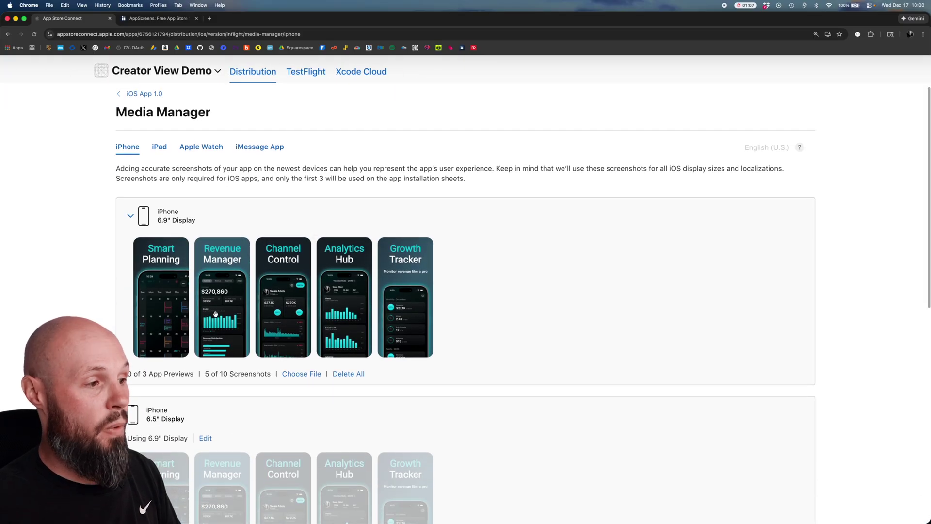
{"action": "scroll", "coordinate": [406, 301], "scroll_direction": "down", "scroll_amount": 1}
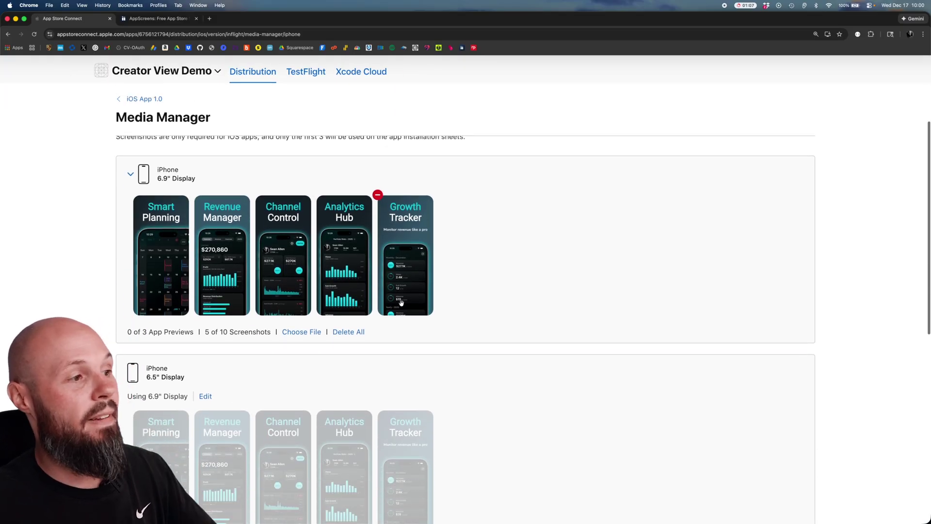
{"action": "scroll", "coordinate": [358, 297], "scroll_direction": "down", "scroll_amount": 5}
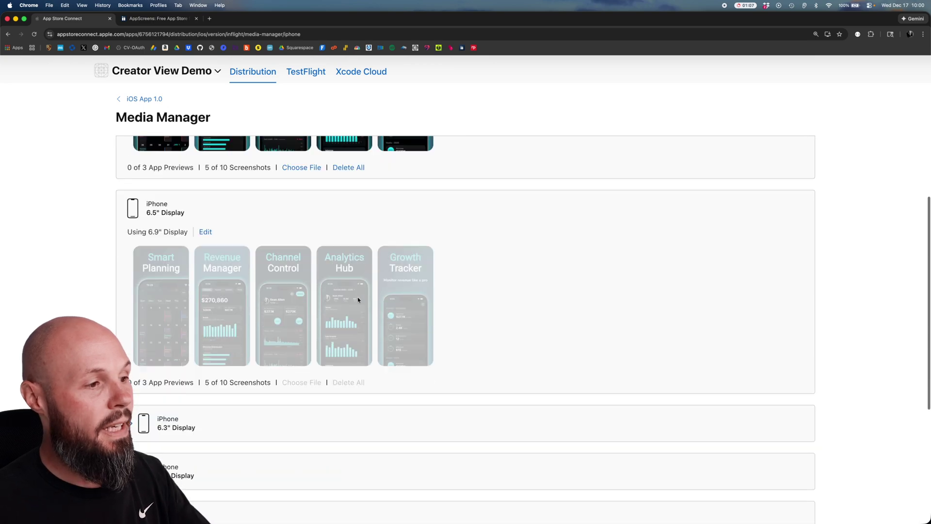
{"action": "left_click", "coordinate": [131, 284]}
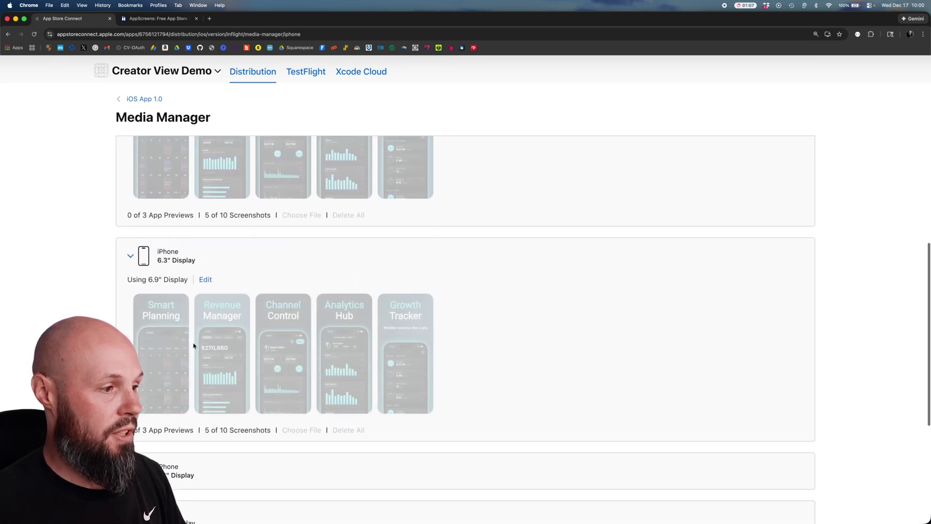
{"action": "scroll", "coordinate": [140, 339], "scroll_direction": "down", "scroll_amount": 4}
{"action": "scroll", "coordinate": [250, 405], "scroll_direction": "up", "scroll_amount": 10}
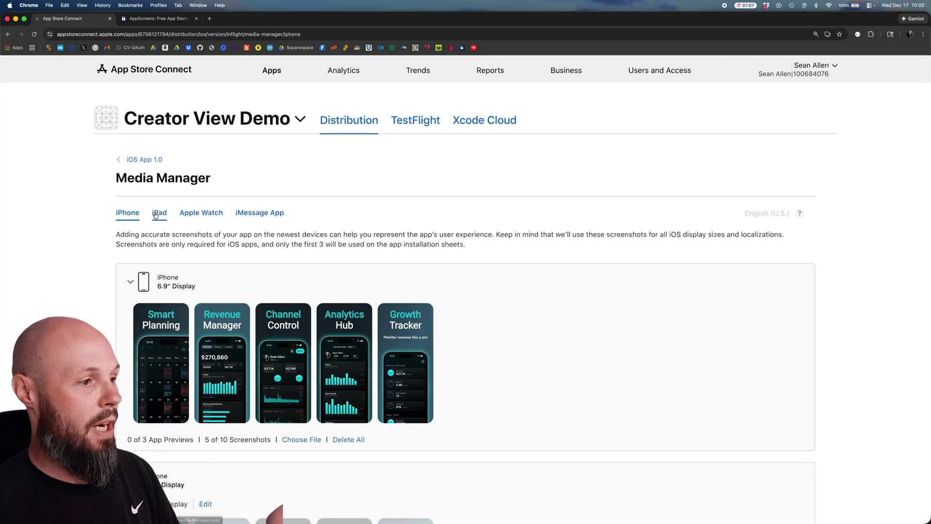
Check the iPad 13" and 11" screenshot sizes, then go back to AppScreens
{"action": "left_click", "coordinate": [156, 214]}
{"action": "scroll", "coordinate": [272, 287], "scroll_direction": "down", "scroll_amount": 4}
{"action": "left_click", "coordinate": [131, 331]}
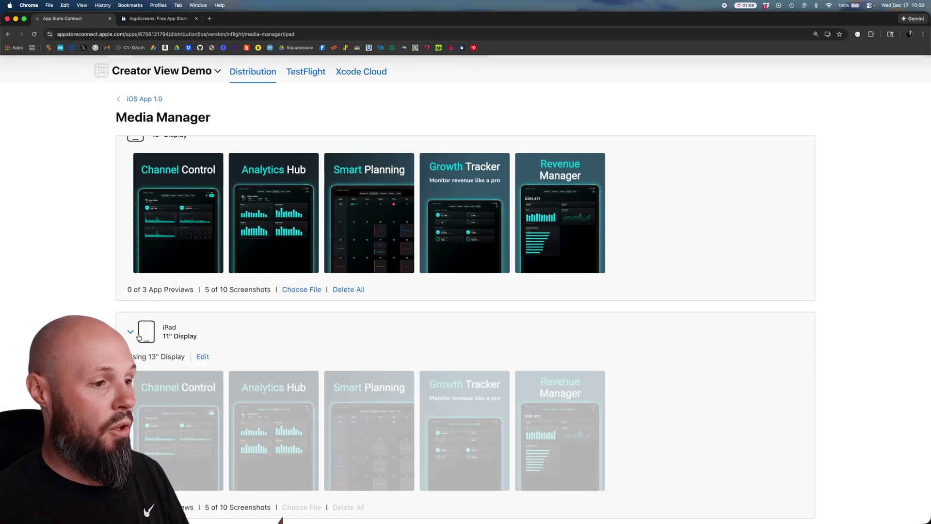
{"action": "scroll", "coordinate": [175, 345], "scroll_direction": "down", "scroll_amount": 3}
{"action": "scroll", "coordinate": [212, 351], "scroll_direction": "up", "scroll_amount": 4}
{"action": "scroll", "coordinate": [203, 345], "scroll_direction": "up", "scroll_amount": 3}
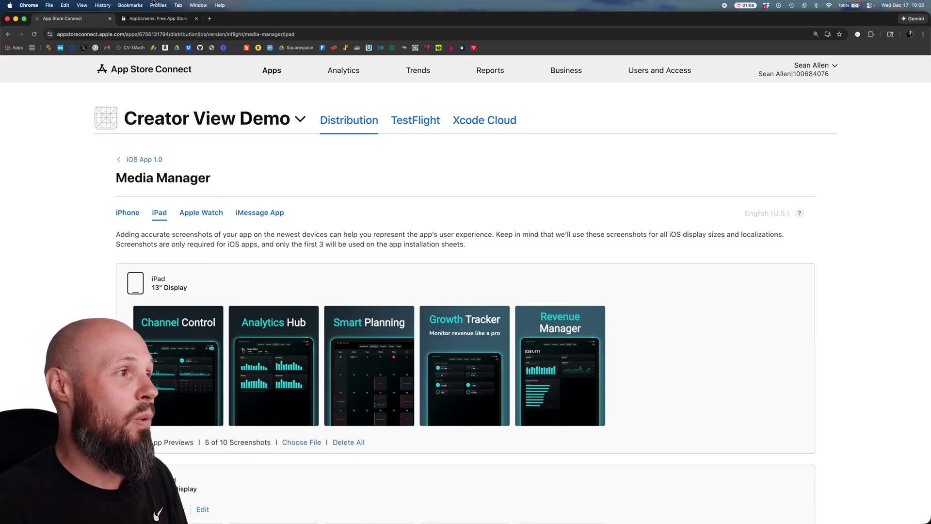
{"action": "left_click", "coordinate": [158, 18]}
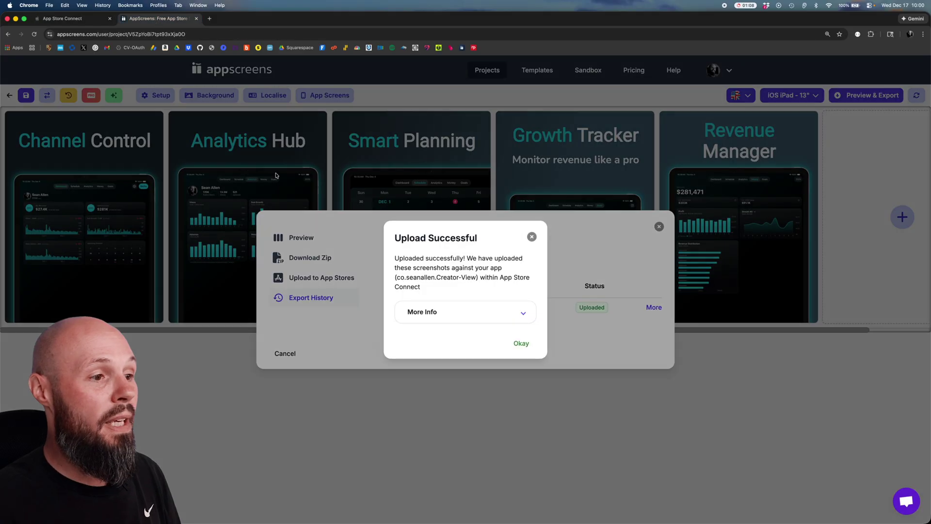
Dismiss the Upload Successful notice and close the Export & upload history dialog
{"action": "left_click", "coordinate": [520, 345]}
{"action": "left_click", "coordinate": [660, 227]}
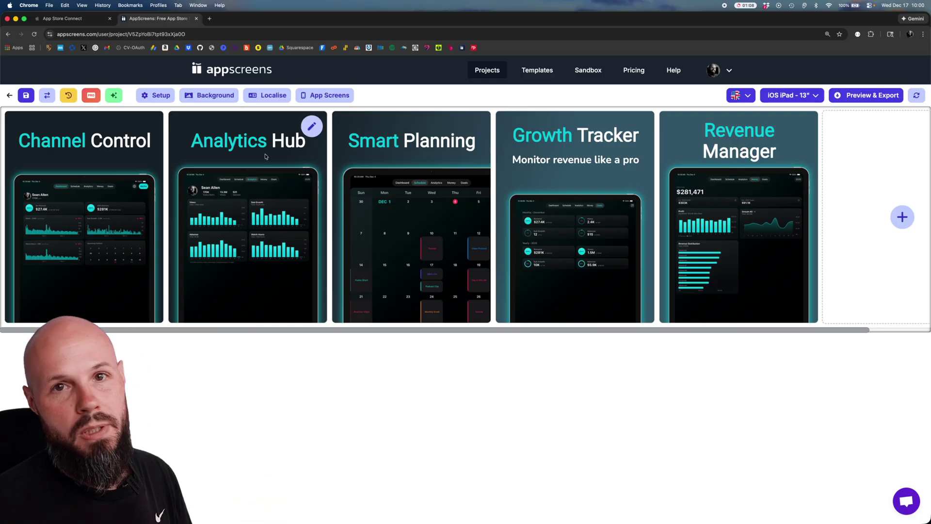
Go back to the iOS App 1.0 version page and scroll to its Previews and Screenshots section
{"action": "left_click", "coordinate": [87, 20]}
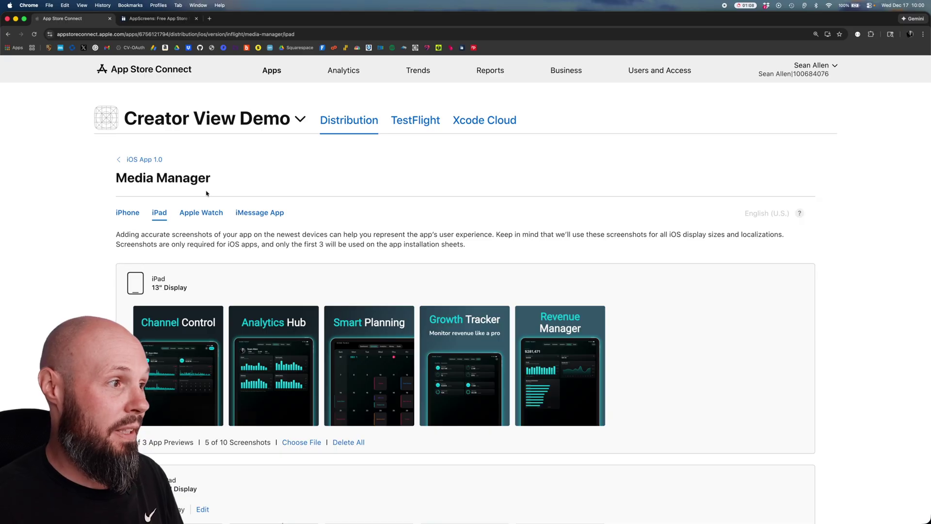
{"action": "left_click", "coordinate": [144, 159]}
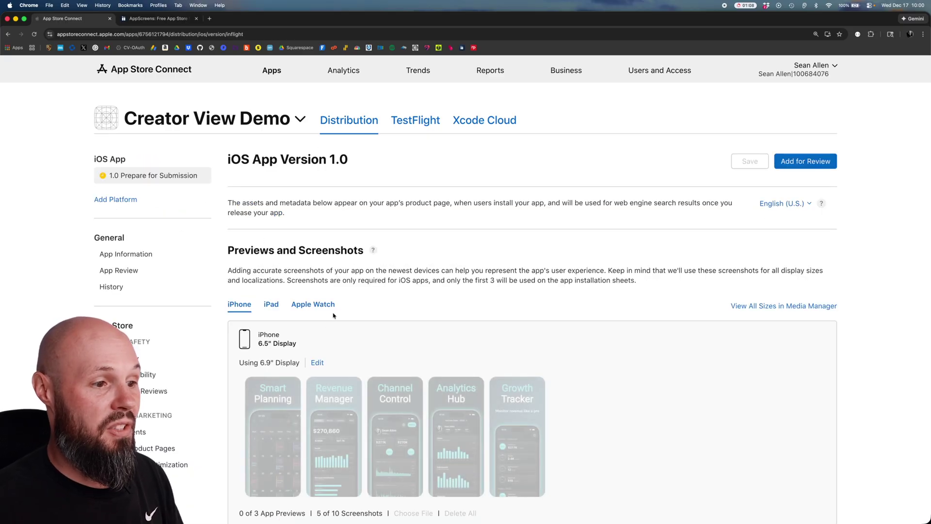
{"action": "scroll", "coordinate": [420, 322], "scroll_direction": "down", "scroll_amount": 4}
{"action": "scroll", "coordinate": [420, 321], "scroll_direction": "down", "scroll_amount": 1}
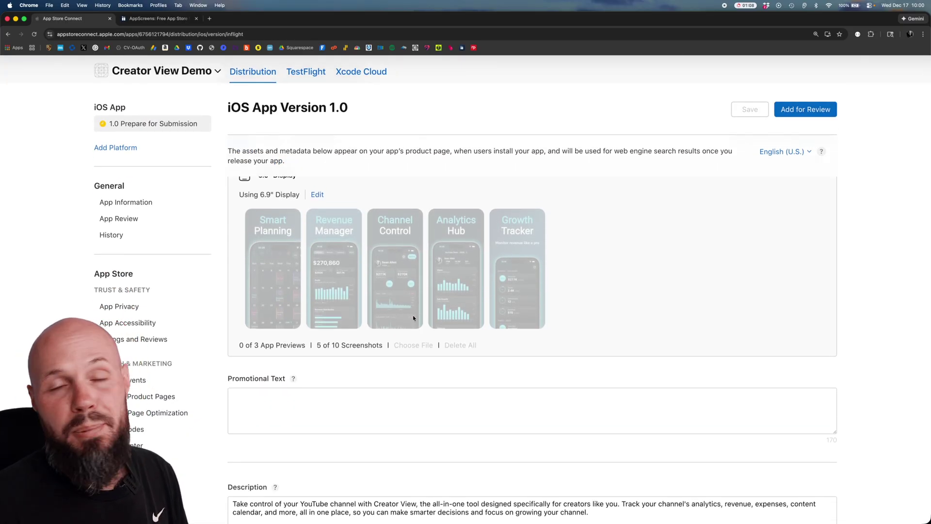